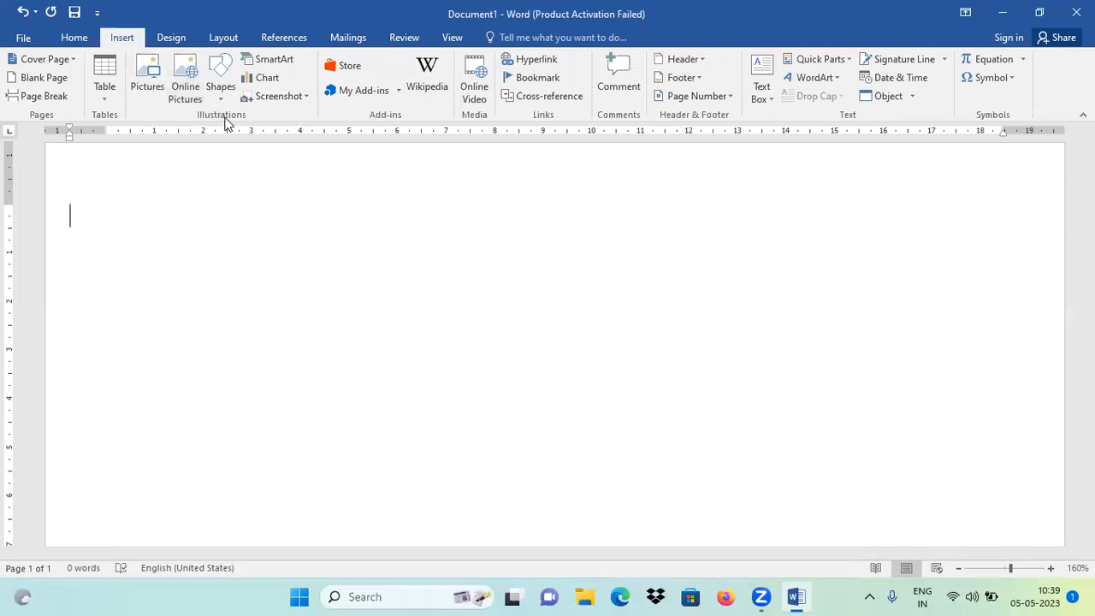
Insert the transparent-background cartoon teacher picture (cartoon-job-employment-teacher-furniture, removebg version) from the Downloads folder
click(146, 94)
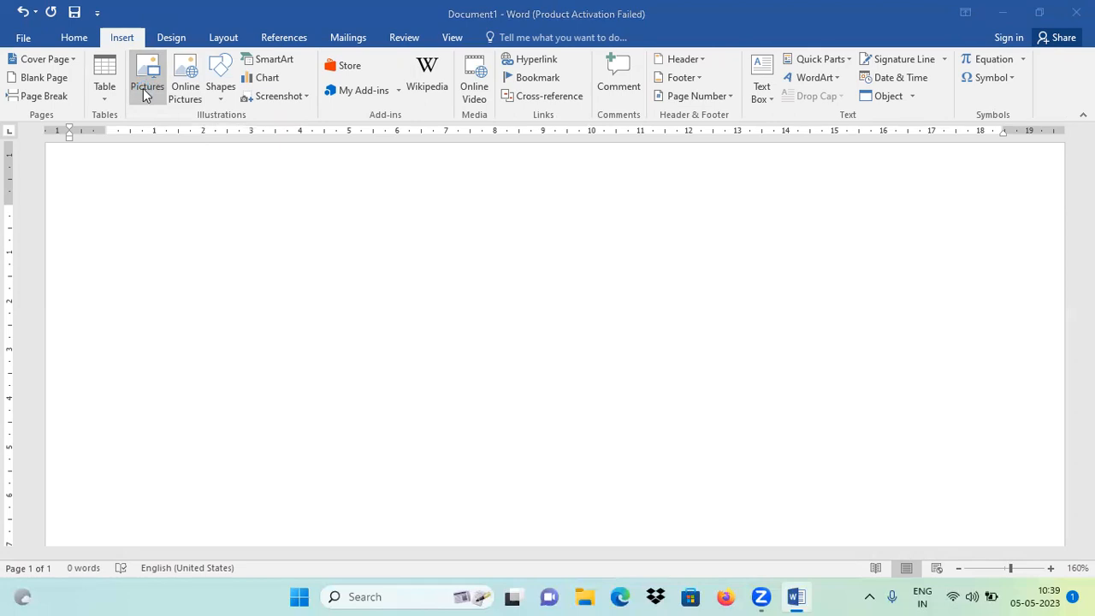
click(144, 91)
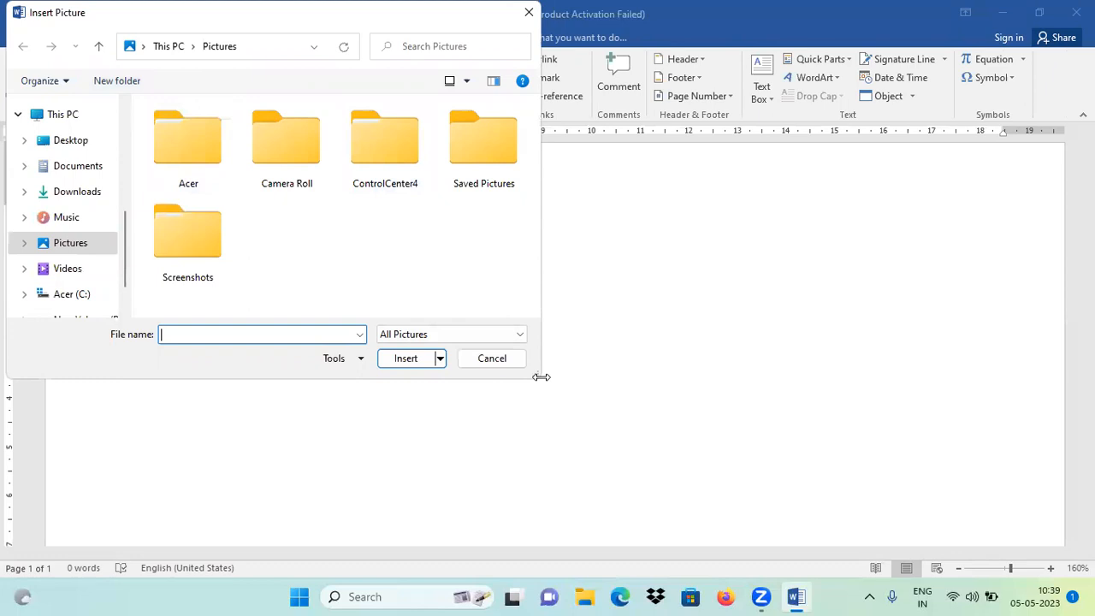
drag(540, 376, 247, 354)
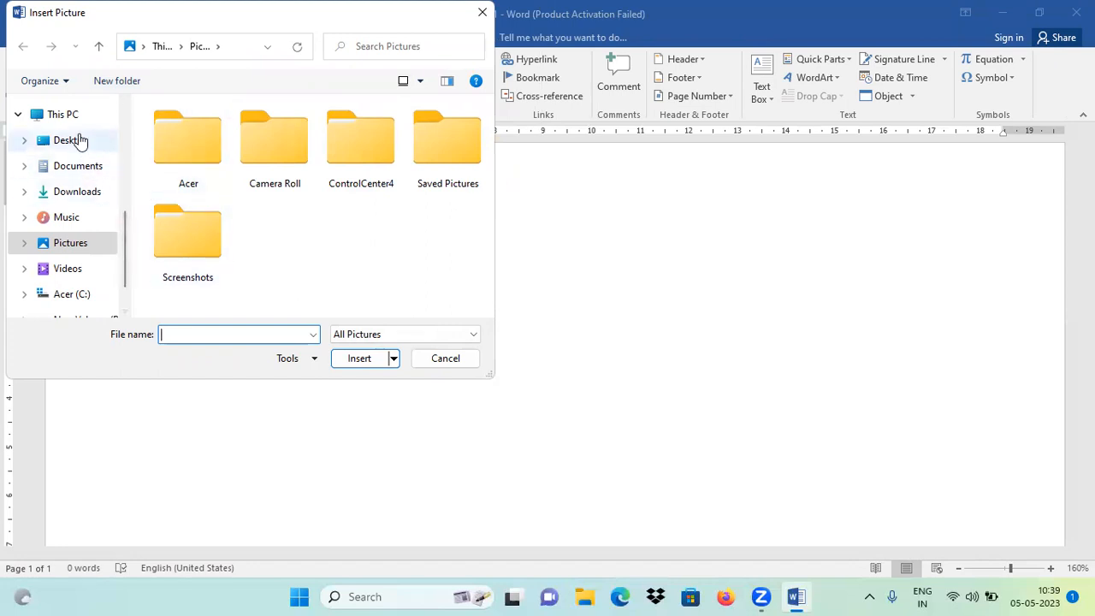
click(92, 194)
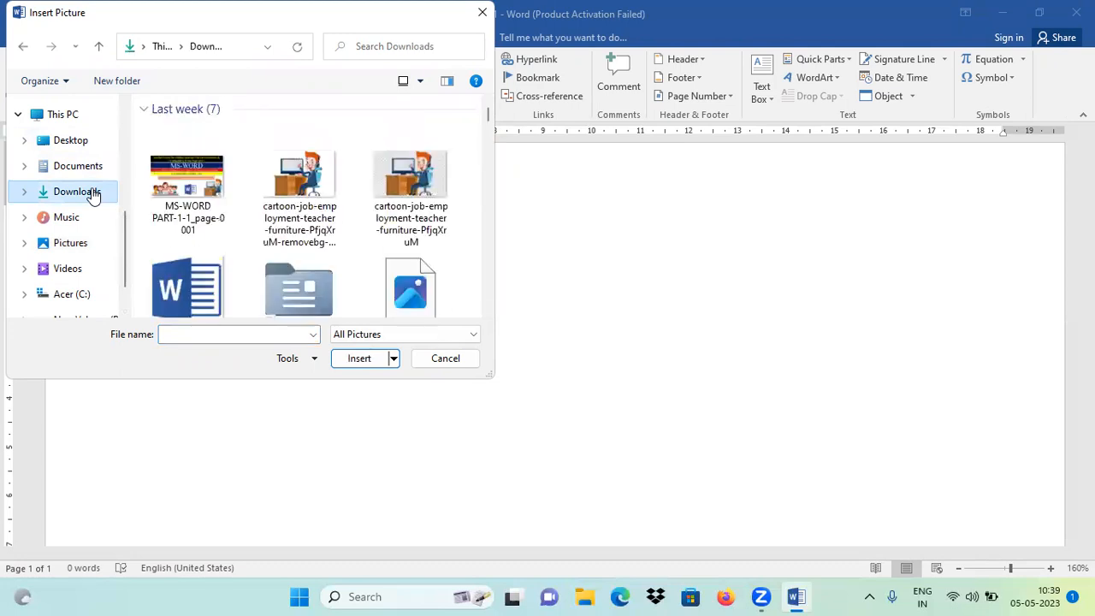
click(299, 189)
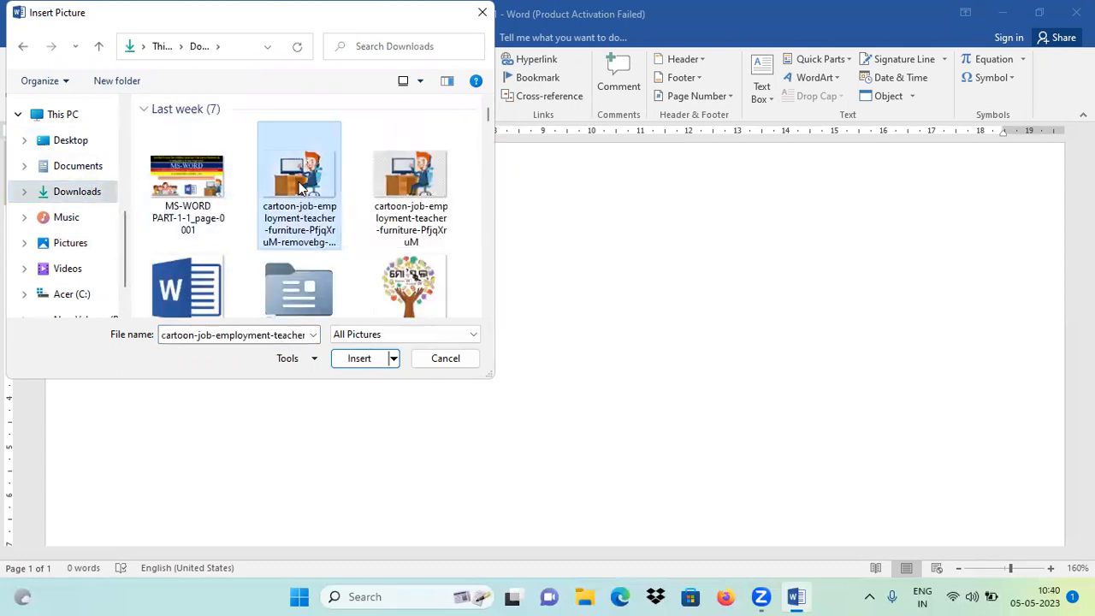
click(350, 359)
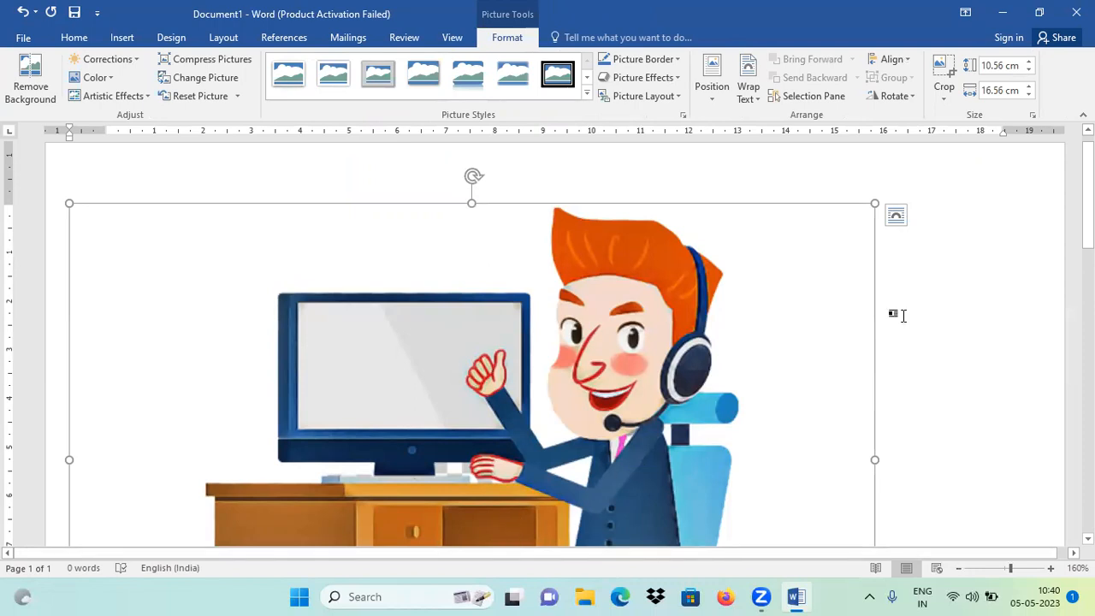
Shrink the inserted picture proportionally to about 5.09 cm high and 7.99 cm wide
click(902, 316)
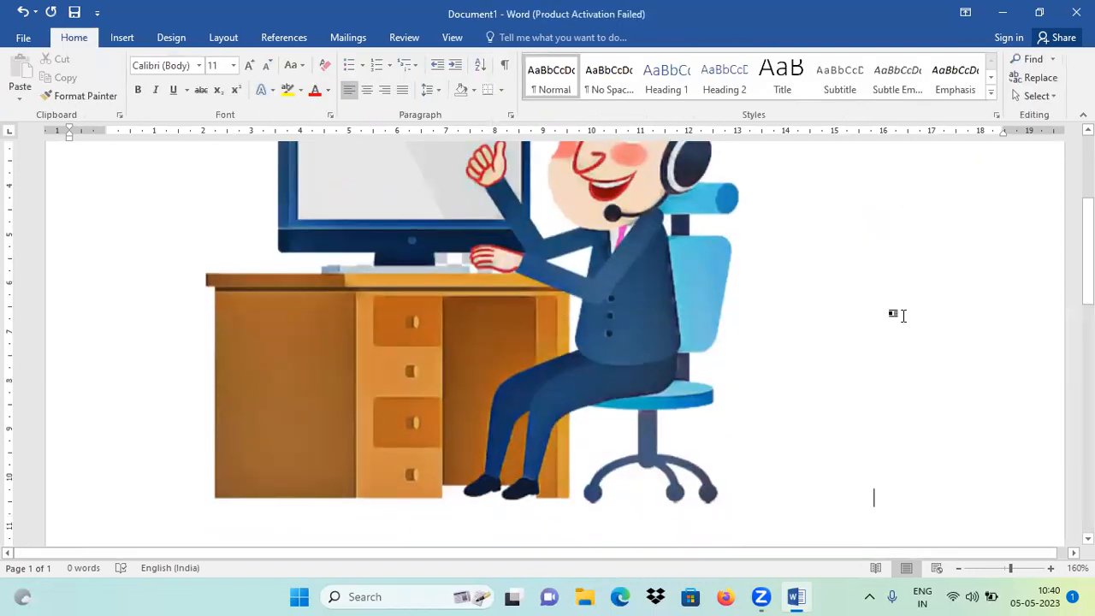
click(1050, 568)
click(1050, 568)
click(1050, 568)
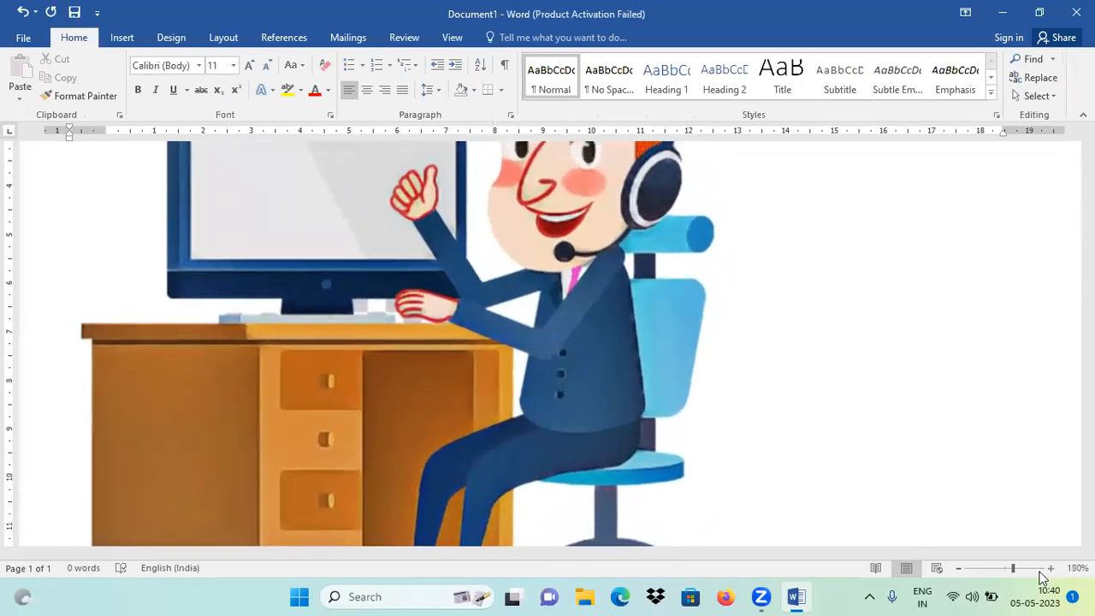
click(956, 568)
click(956, 568)
click(956, 569)
click(956, 568)
click(956, 569)
click(956, 569)
click(956, 568)
click(957, 569)
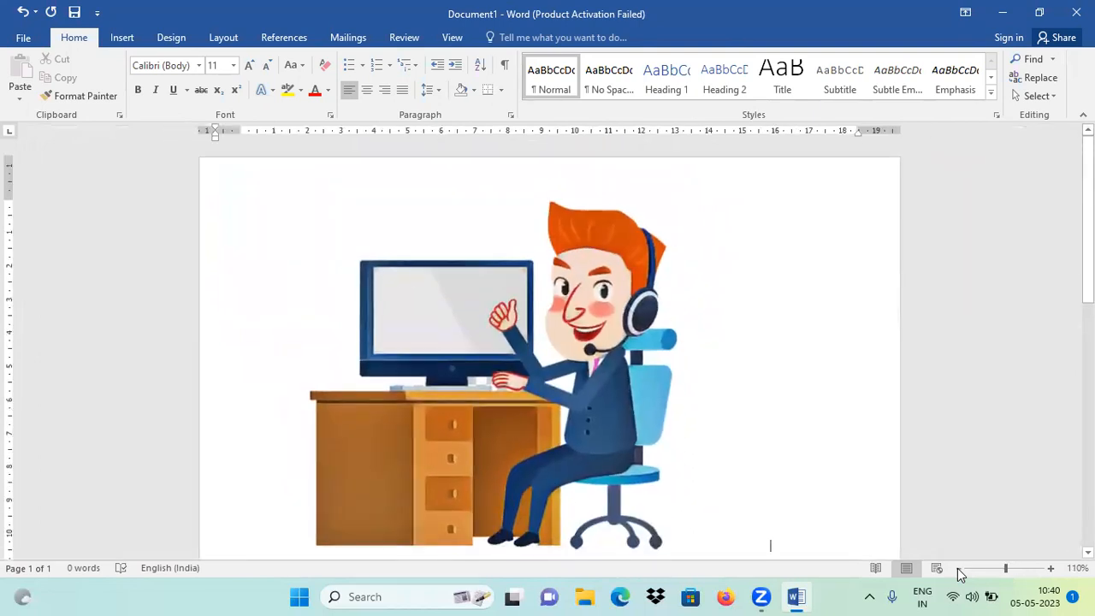
click(956, 568)
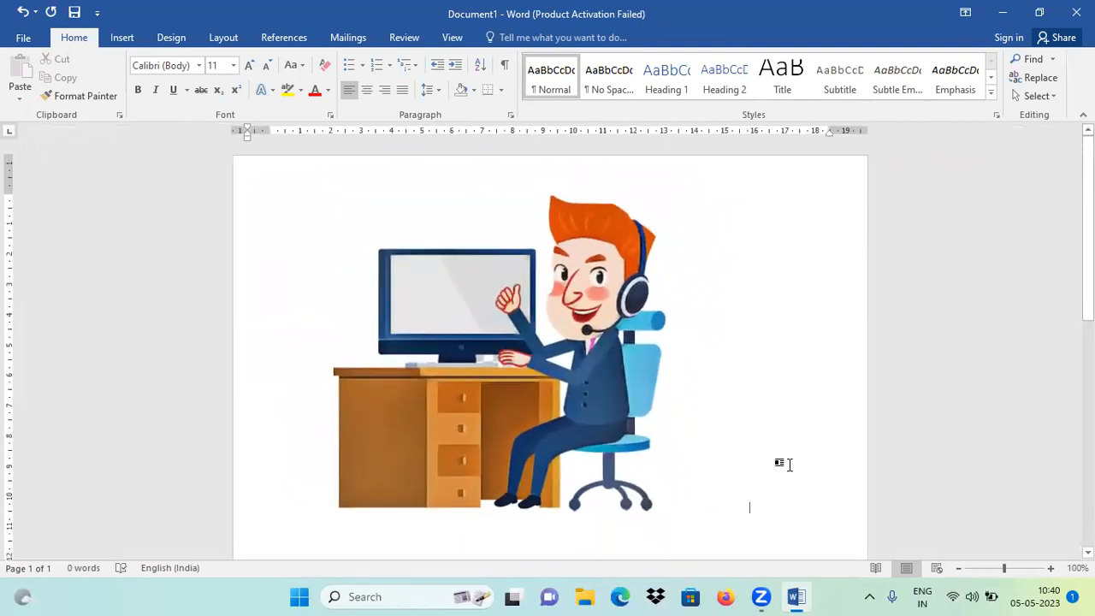
click(539, 328)
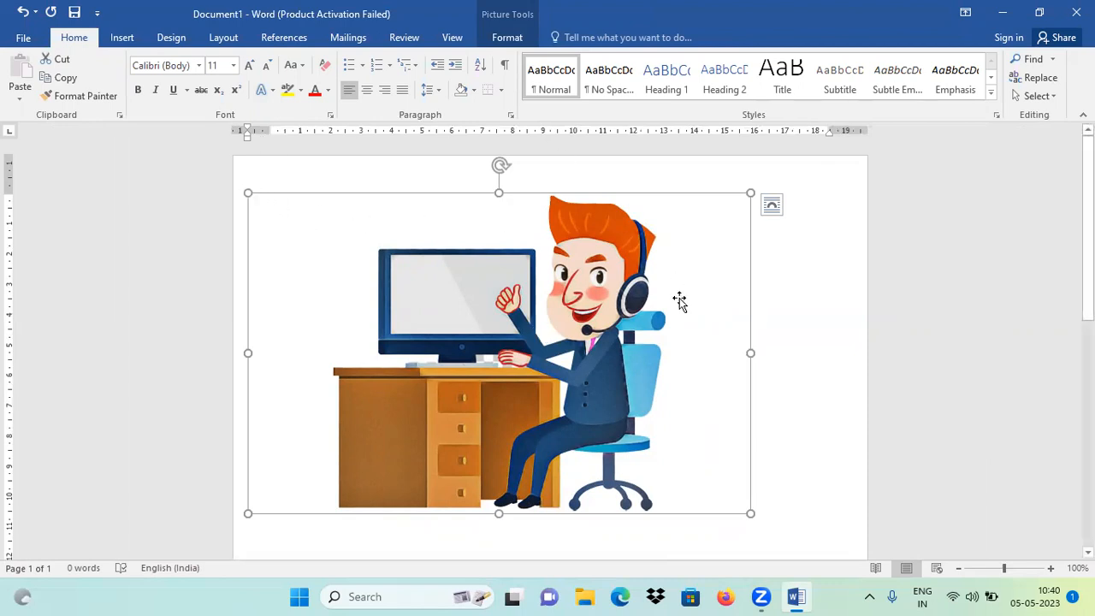
click(777, 299)
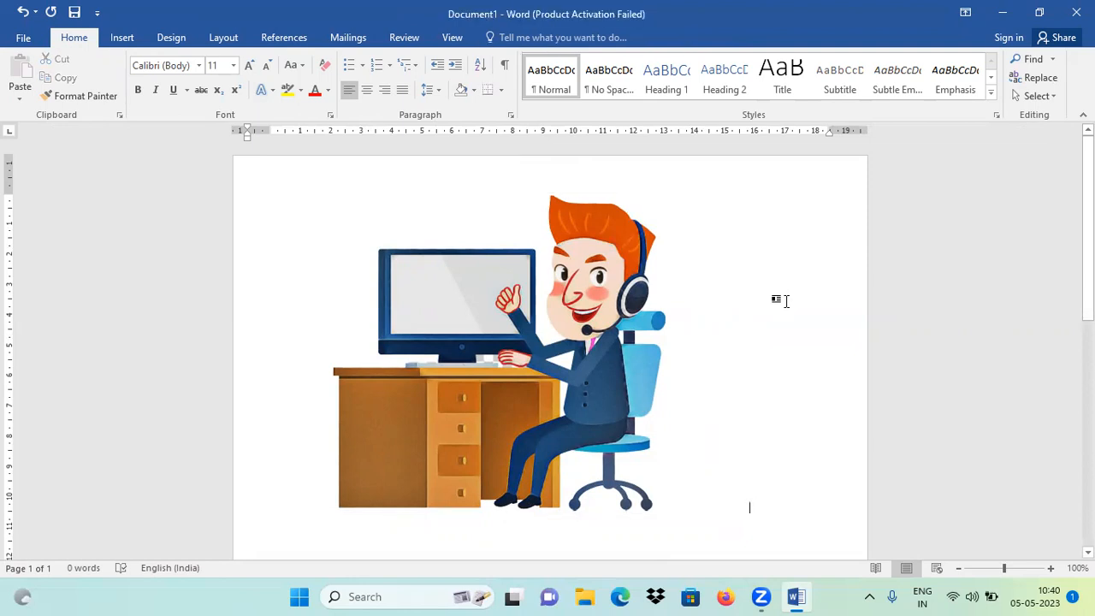
click(540, 300)
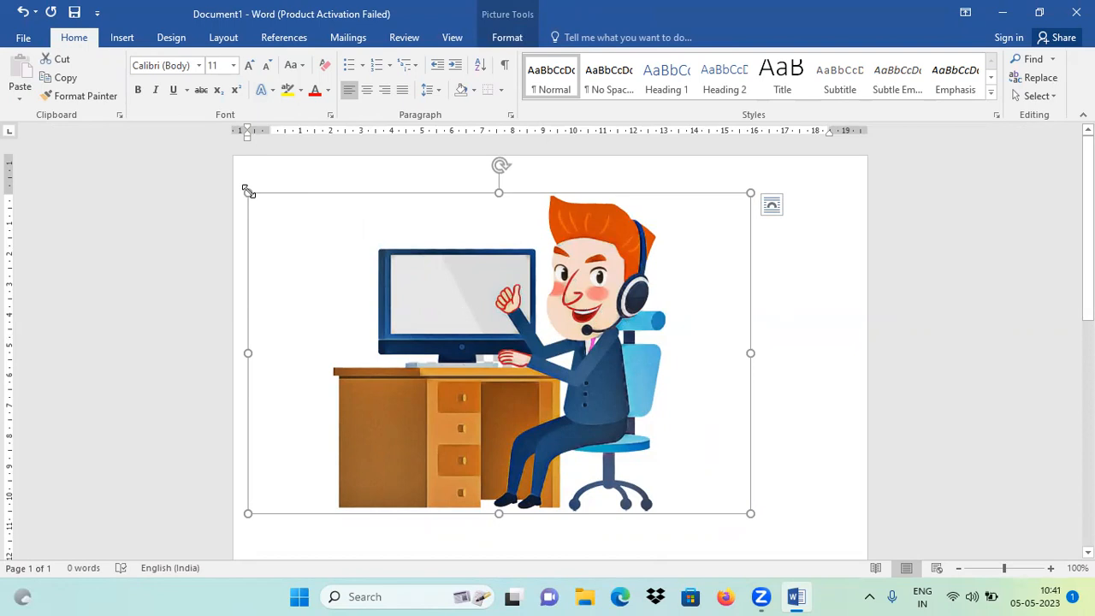
drag(248, 191, 513, 385)
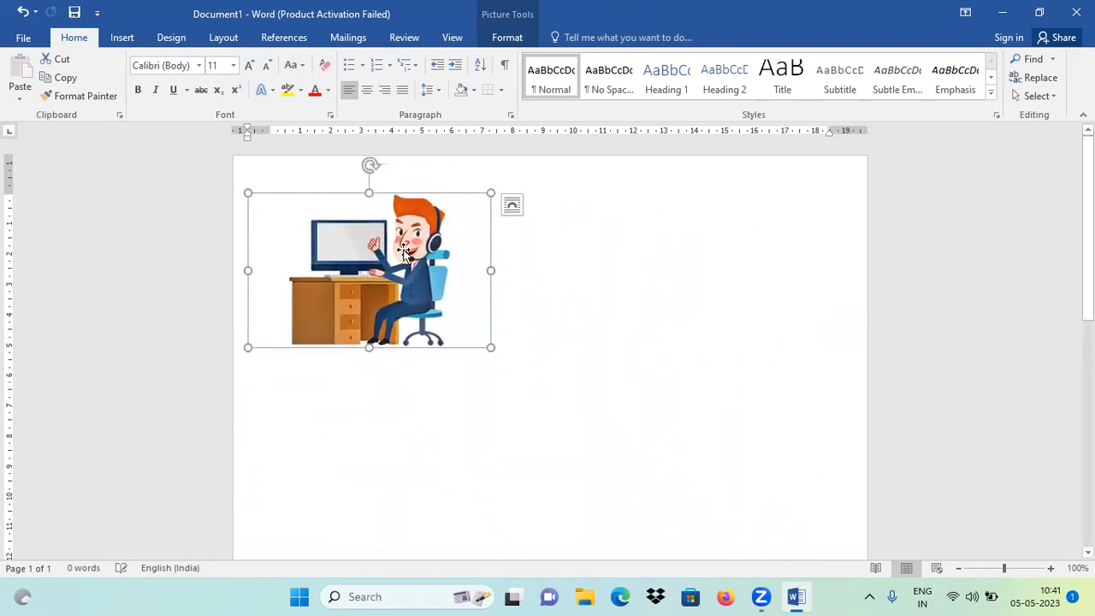
Try to move the in-line picture across to the right side of the page
drag(359, 248, 673, 259)
drag(367, 262, 691, 268)
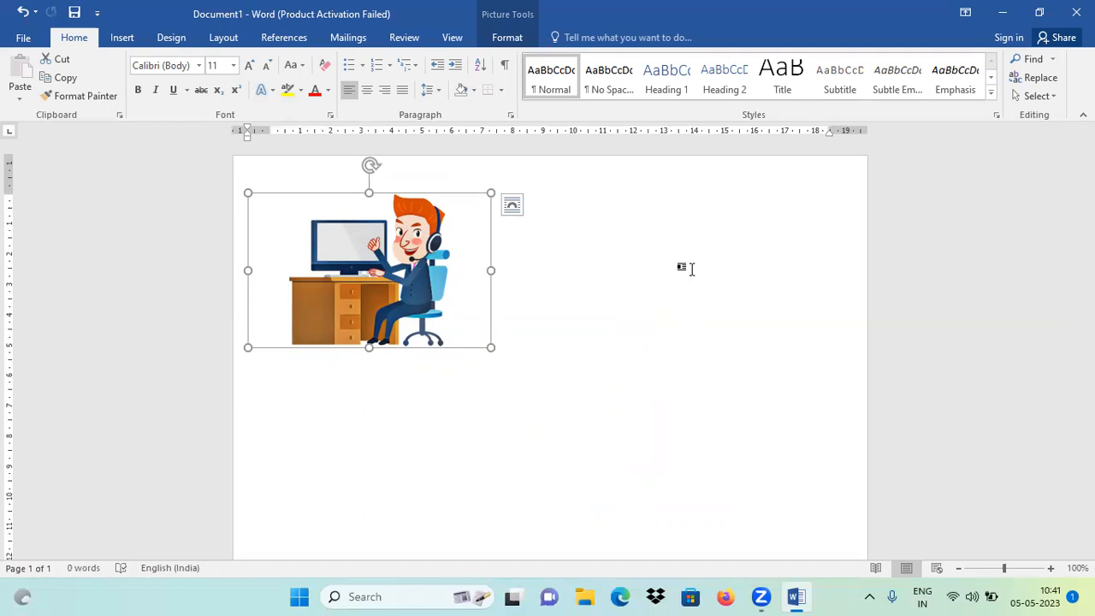
click(691, 269)
Set the picture's text wrapping to In Front of Text
click(404, 290)
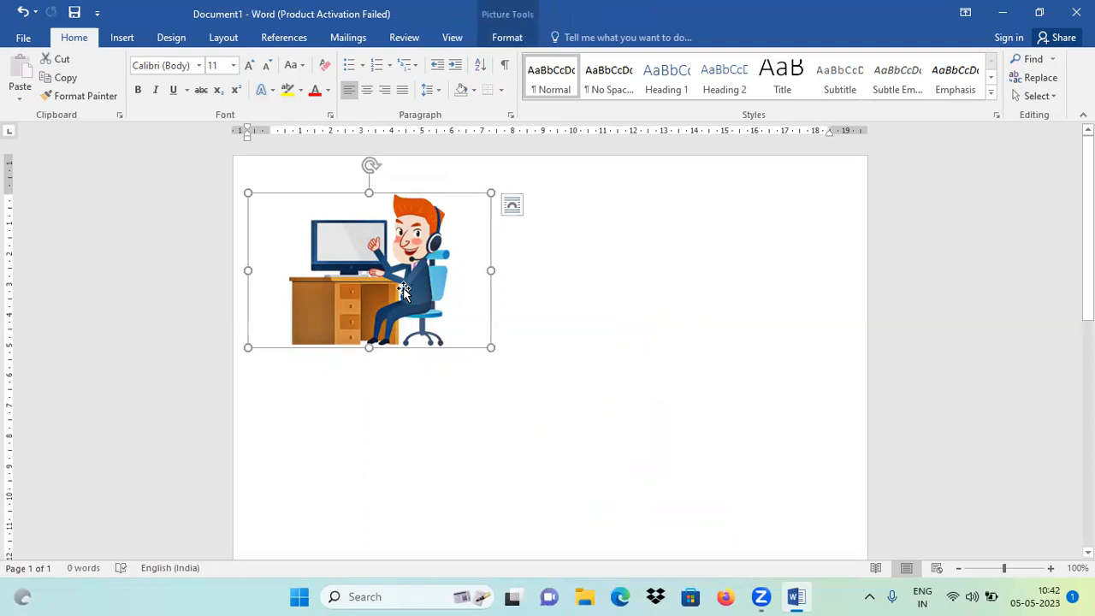
click(511, 39)
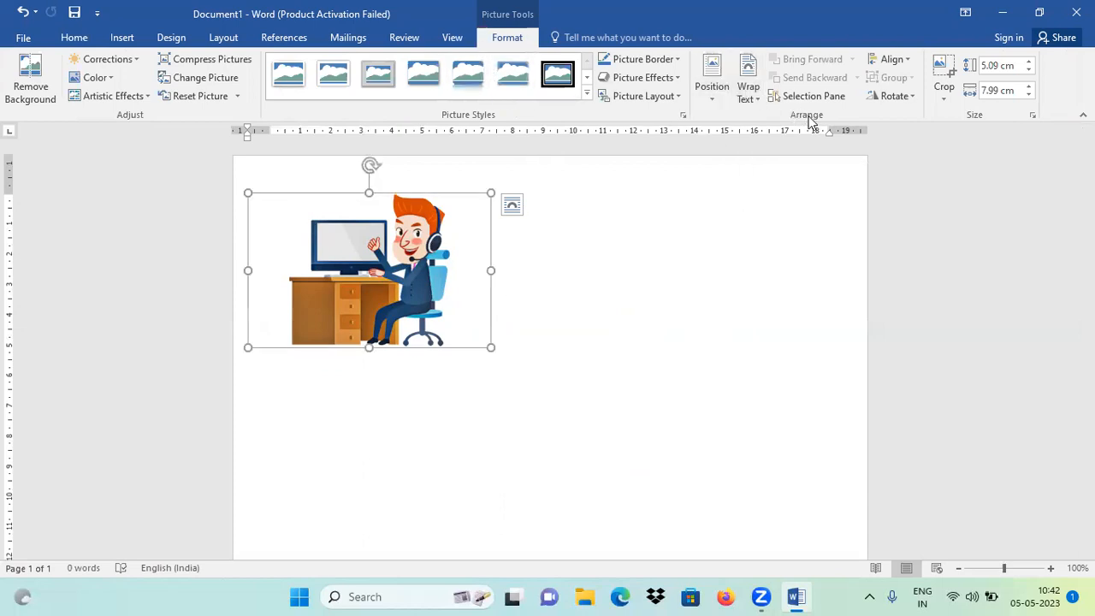
click(744, 100)
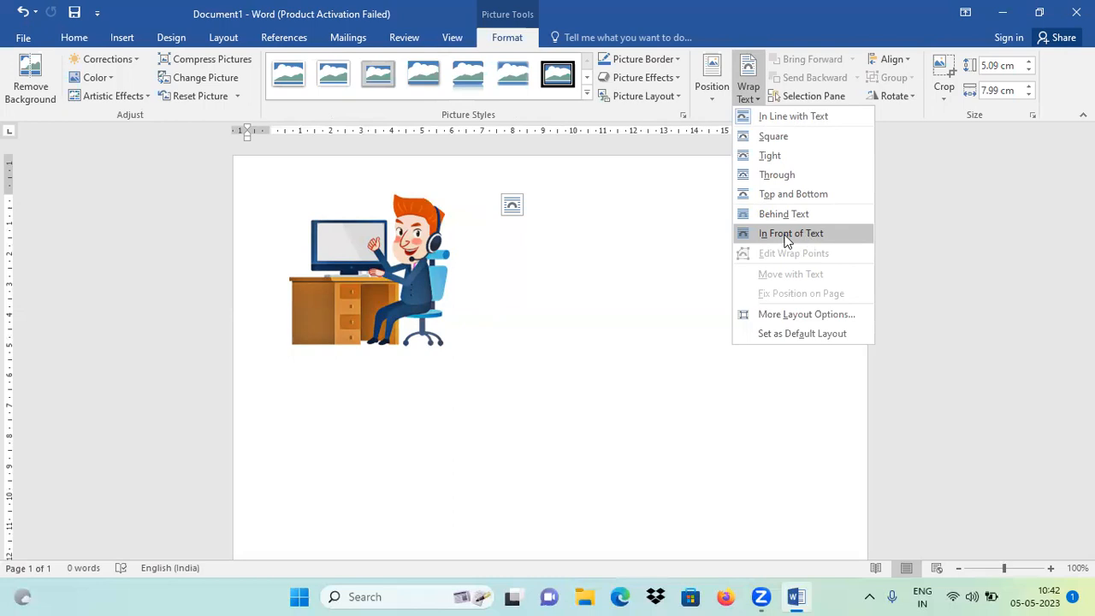
click(785, 237)
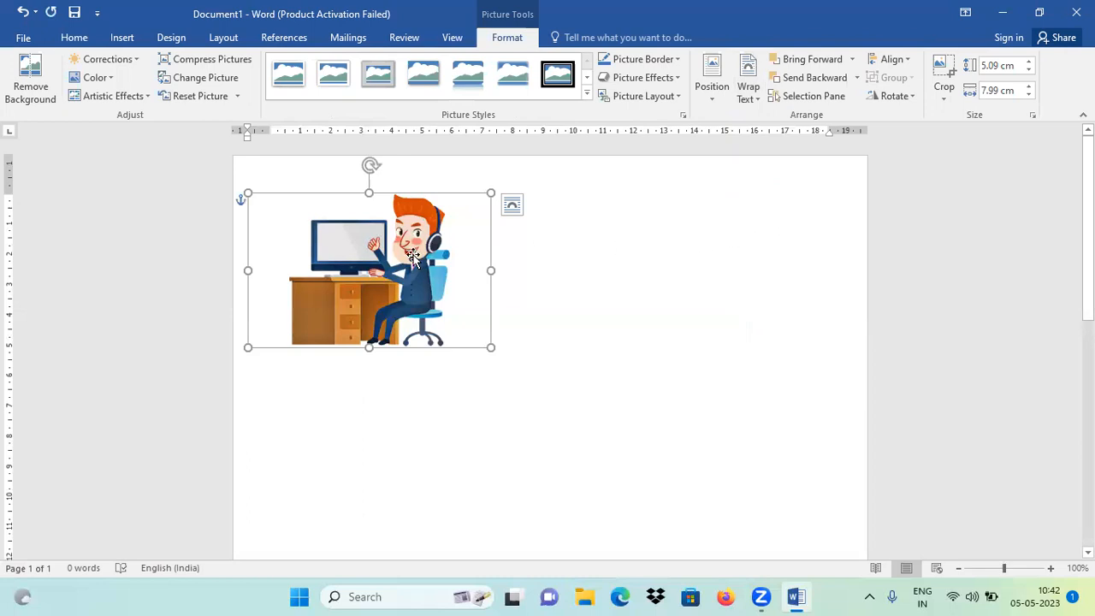
Move the picture down the page and slightly right, leaving empty space above it
drag(413, 256, 476, 390)
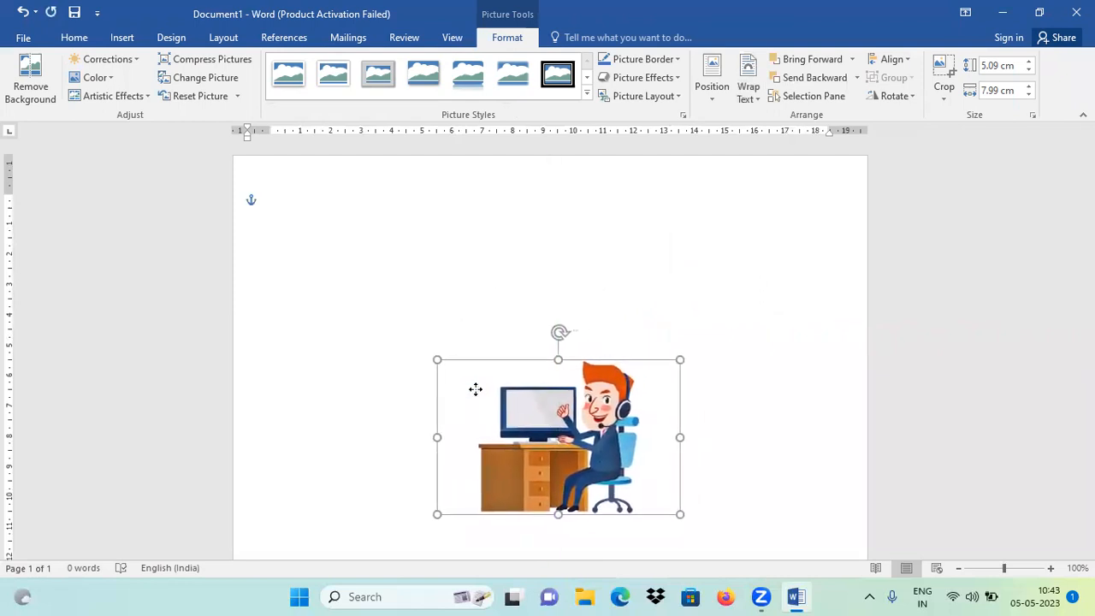
drag(476, 389, 584, 389)
key(ctrl+z)
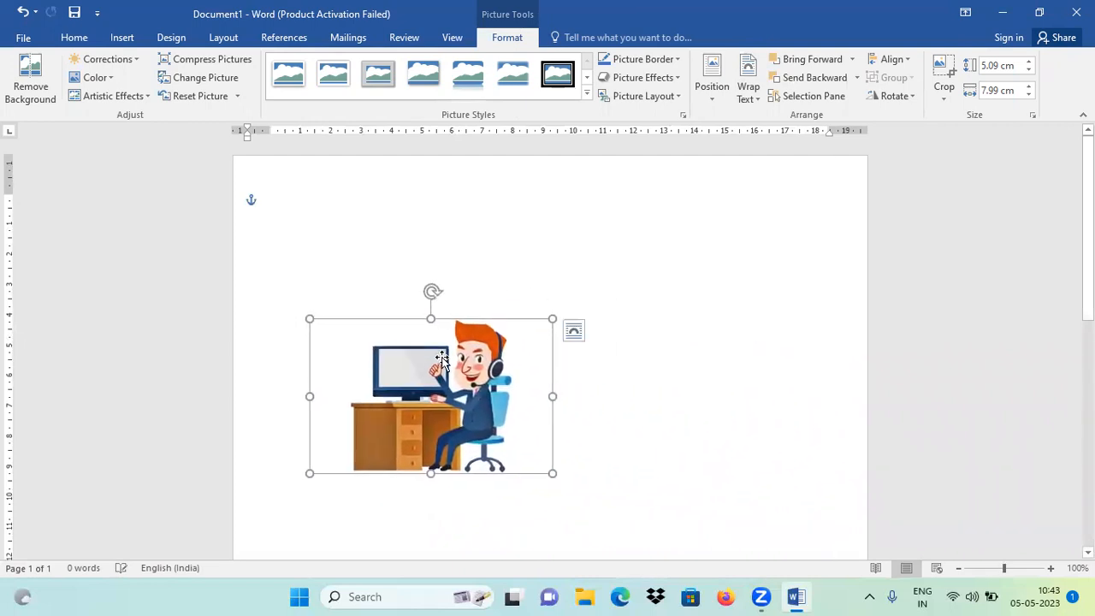
Enter "My name is ABC." on the first line above the picture
click(313, 221)
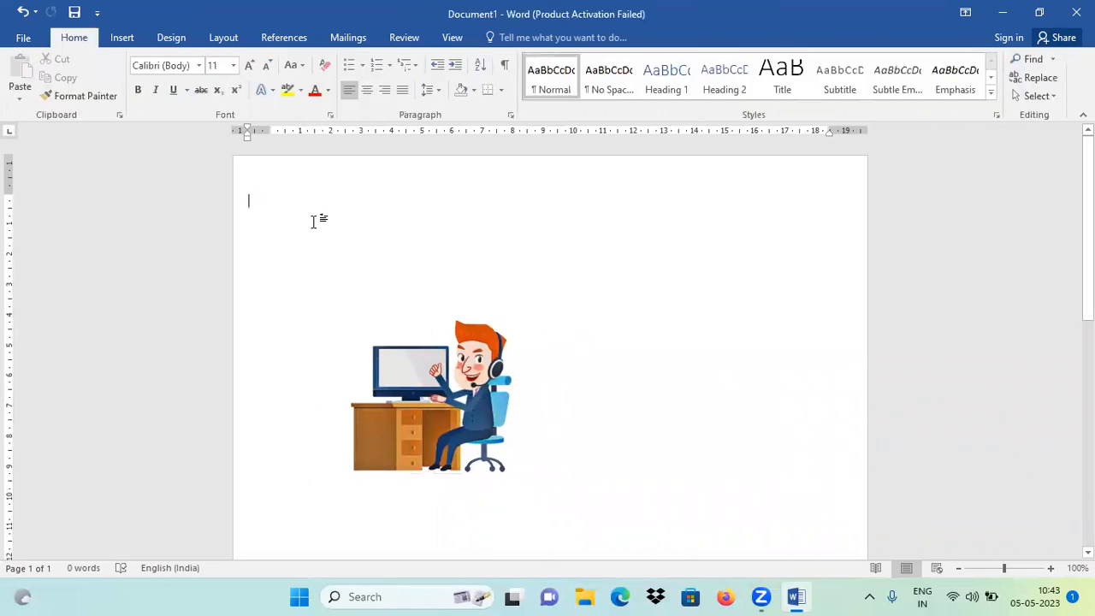
click(1051, 569)
click(1051, 569)
click(1051, 569)
click(1051, 569)
click(1051, 569)
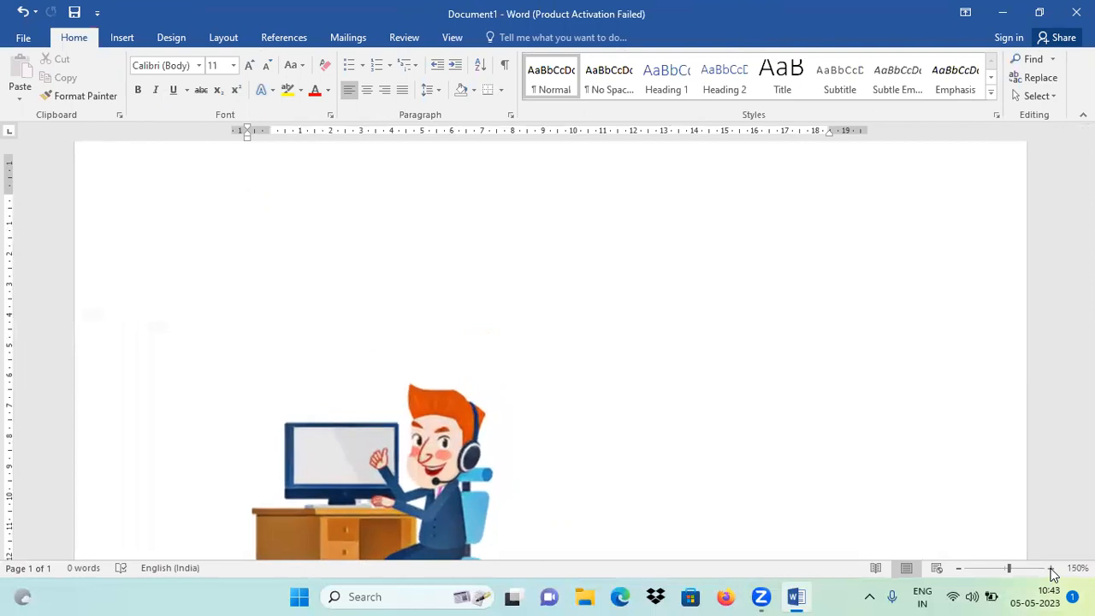
text(my name is)
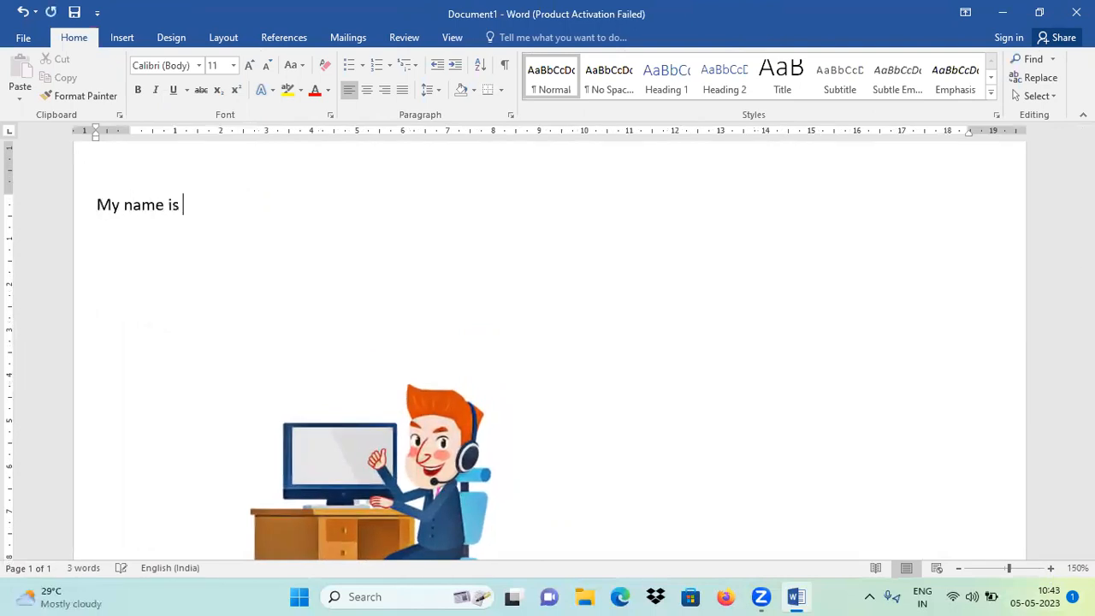
key(Caps_Lock)
text(ABC.)
Add a second line reading "MY CHANNEL NAME IS INFO TECH."
key(Return)
text(MY CHANNE;)
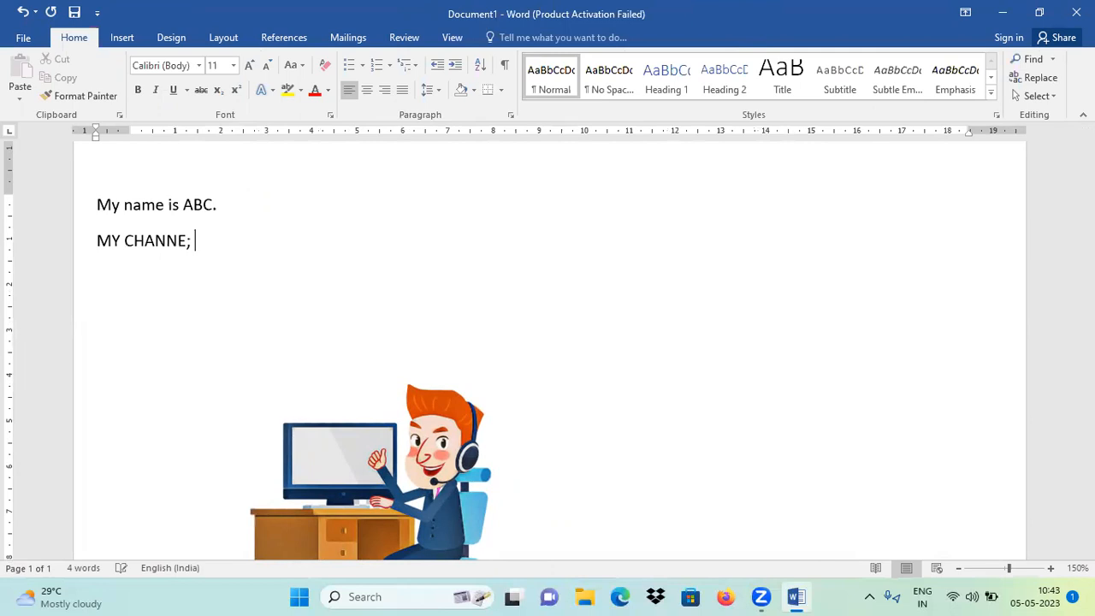
key(BackSpace)
key(BackSpace)
text(L NAME IS INFO TECH.)
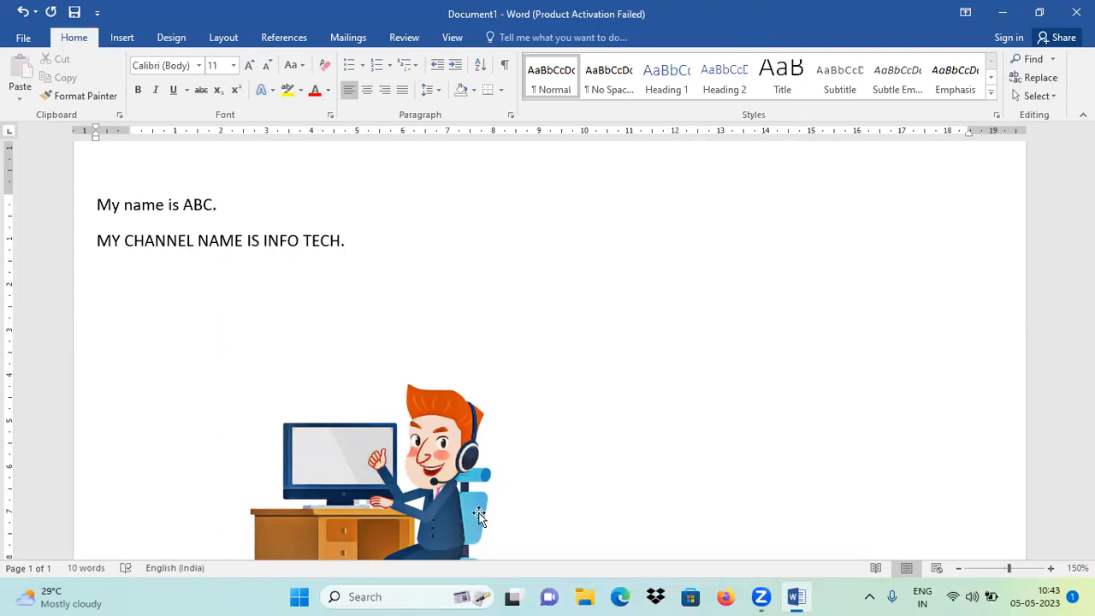
Reapply In Front of Text wrapping to the picture and move it up over the two text lines
click(365, 487)
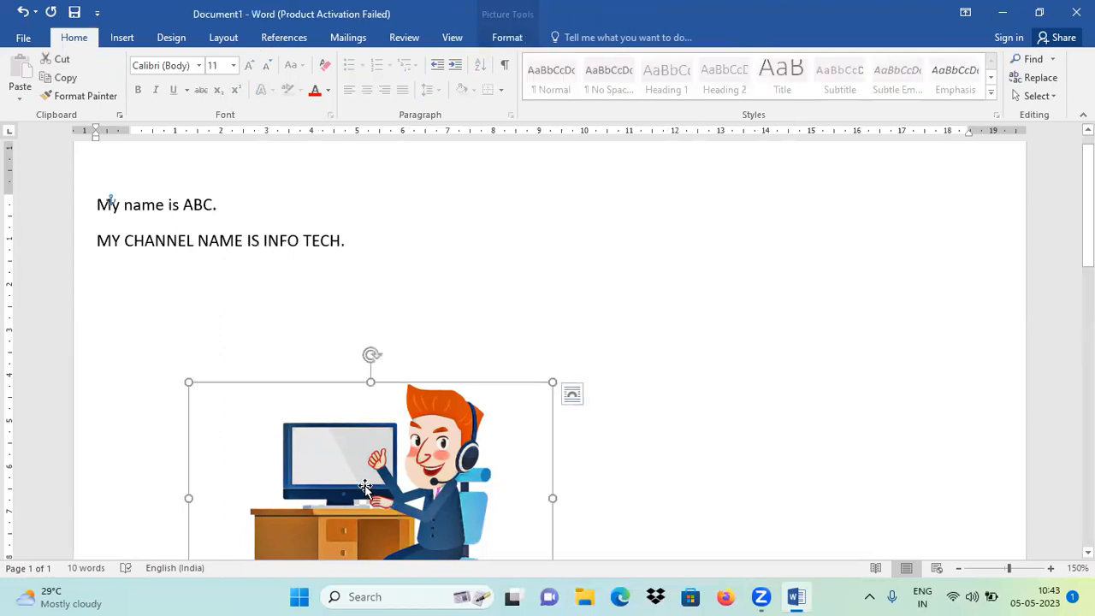
click(506, 39)
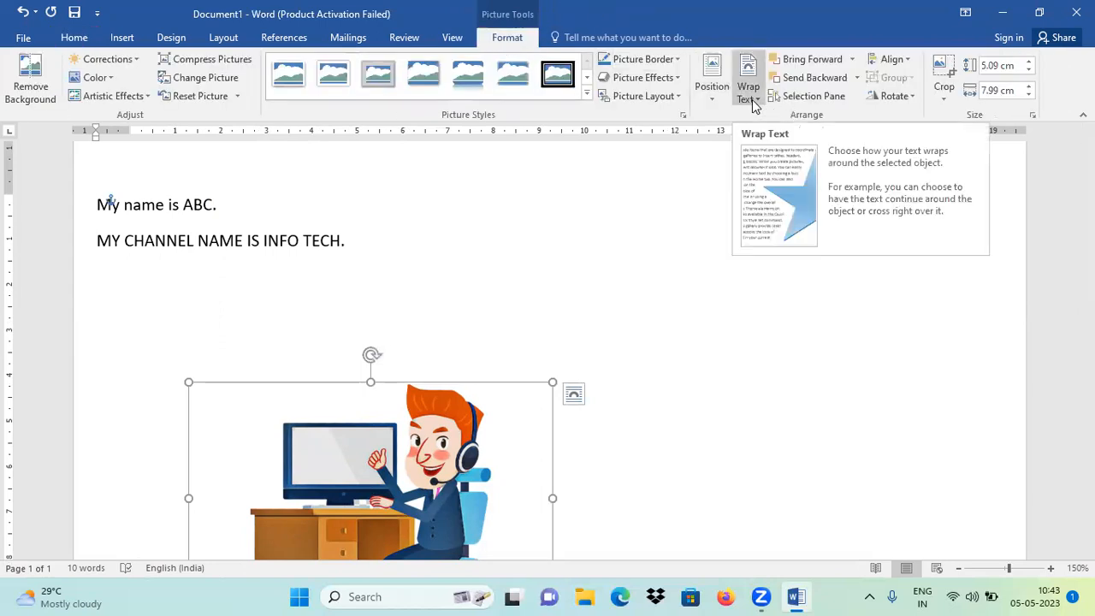
click(751, 99)
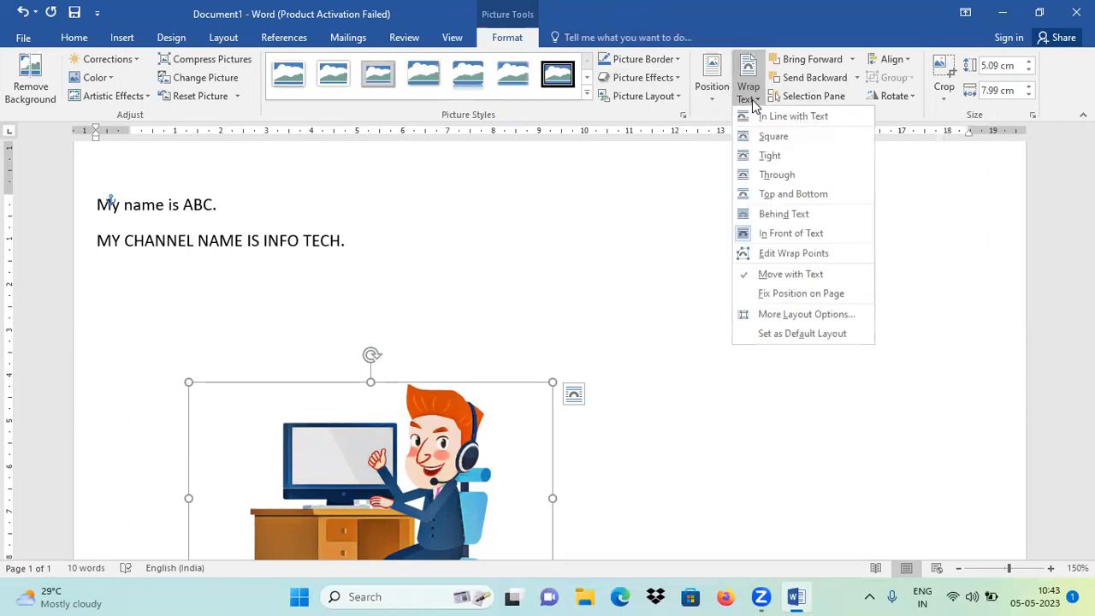
click(781, 233)
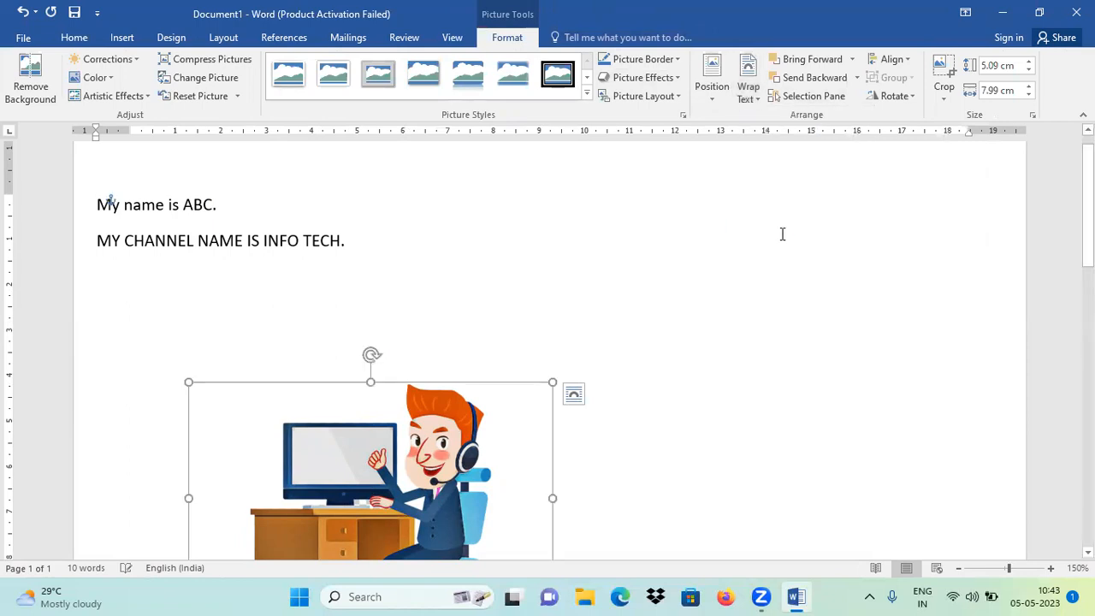
drag(379, 475, 301, 247)
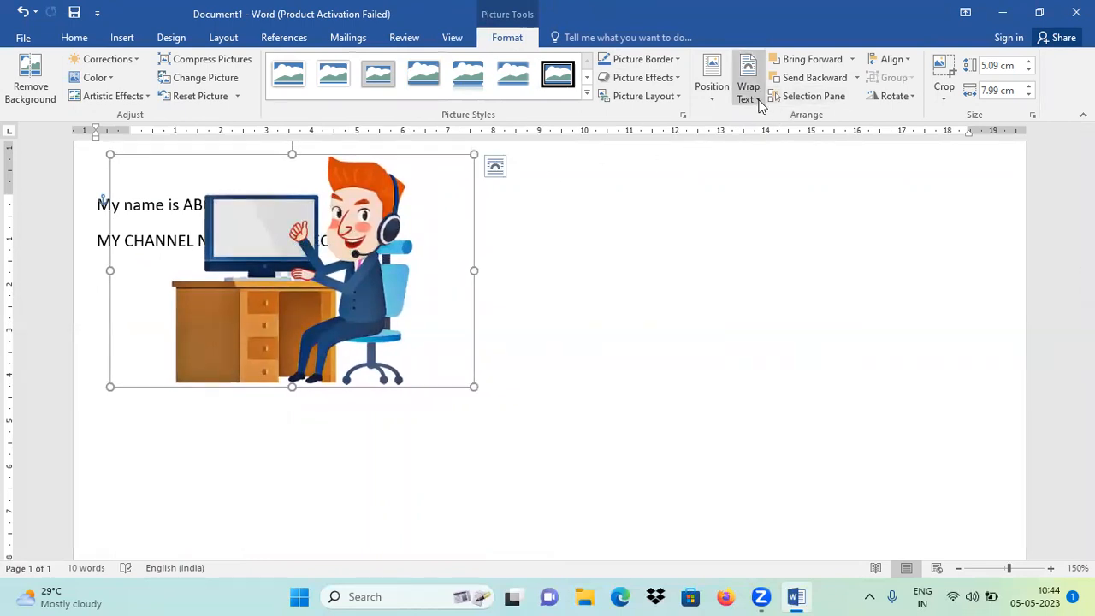
Set the picture's text wrapping to Behind Text so both lines show over it
click(760, 104)
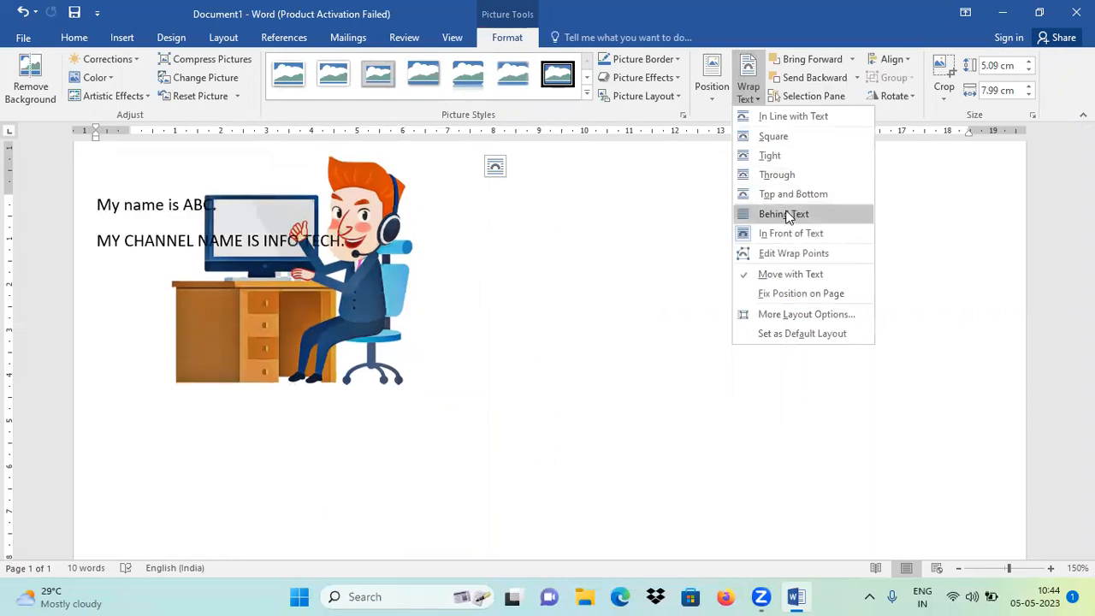
click(784, 214)
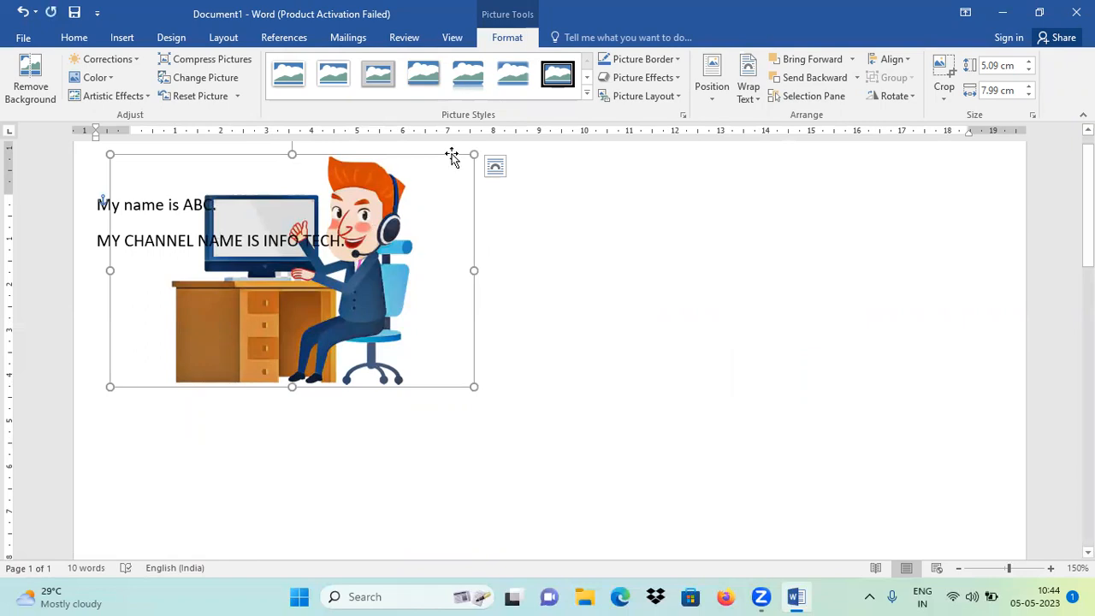
click(746, 101)
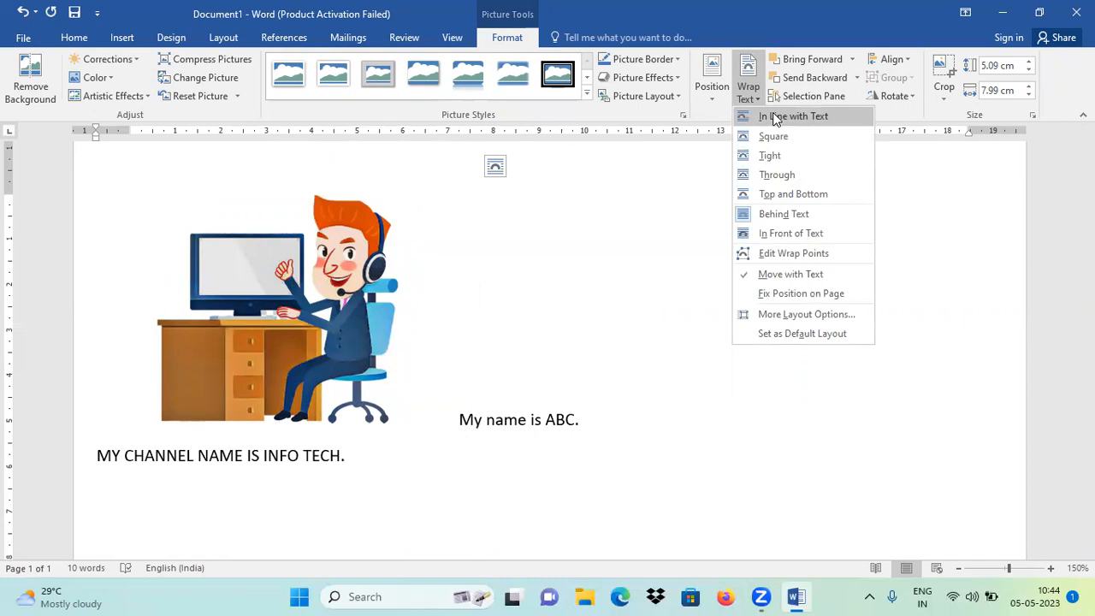
click(814, 120)
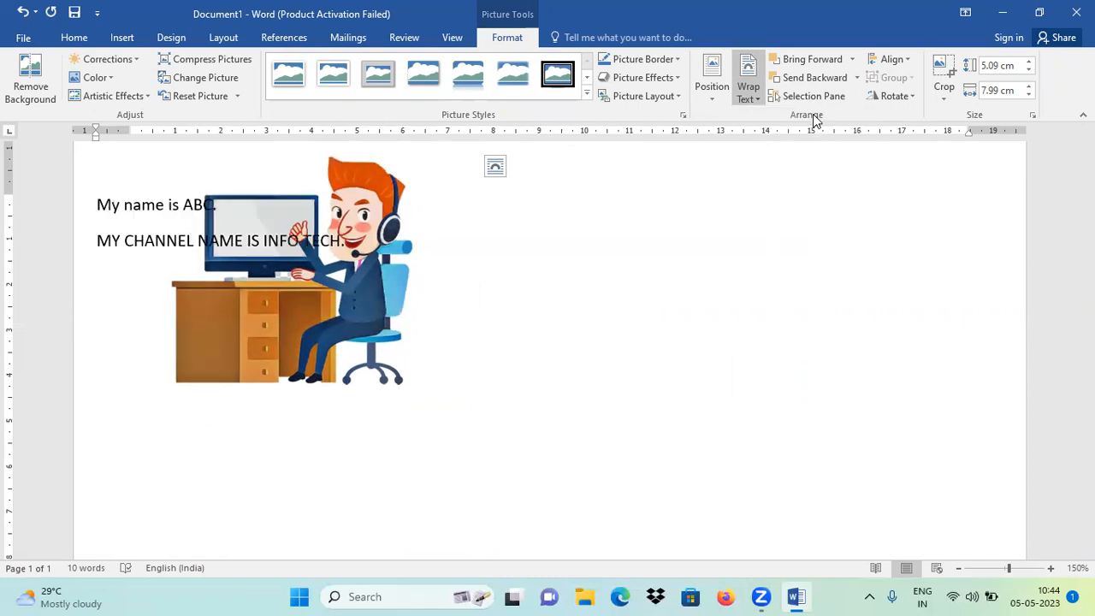
Shrink the picture to about 0.57 cm by 0.89 cm, in line with the first line of text
drag(97, 193, 269, 296)
drag(97, 191, 202, 273)
click(186, 214)
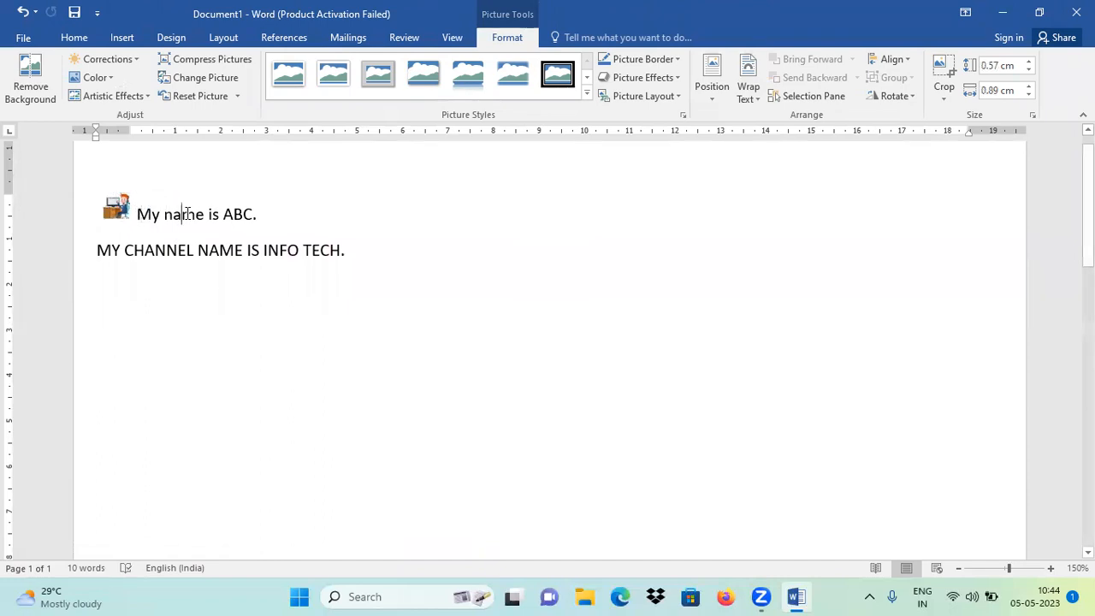
Set the small picture's text wrapping to Square so the first line of text flows beside it
click(111, 204)
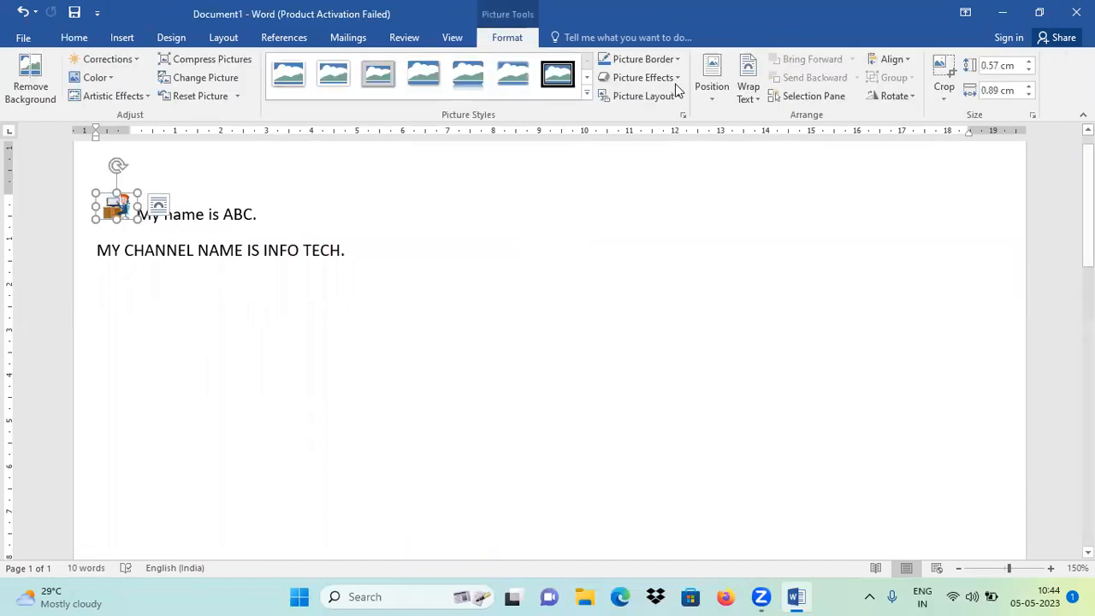
click(746, 92)
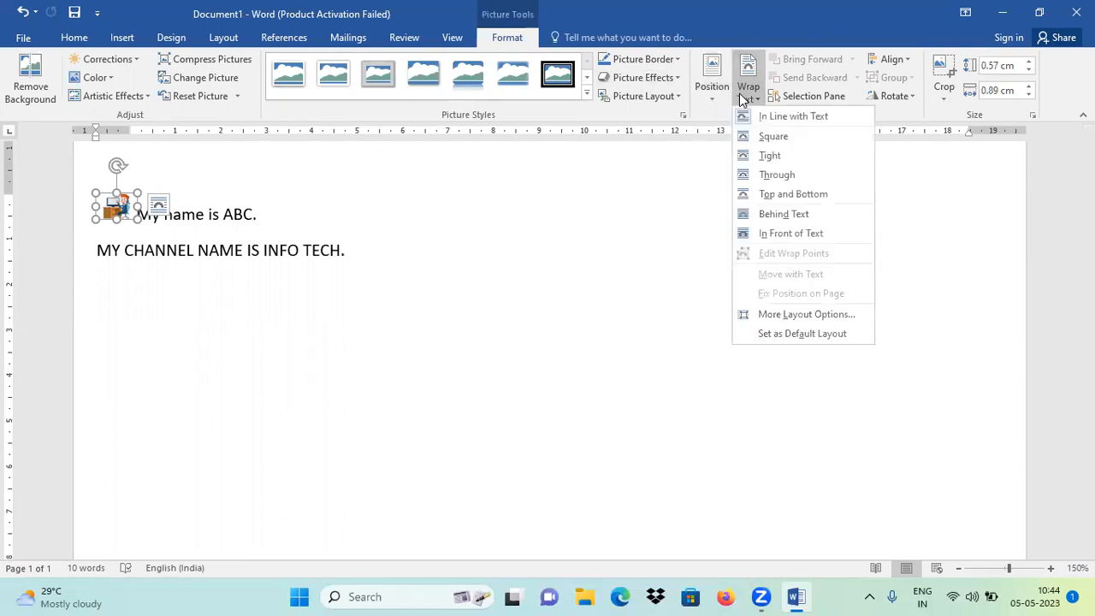
click(774, 138)
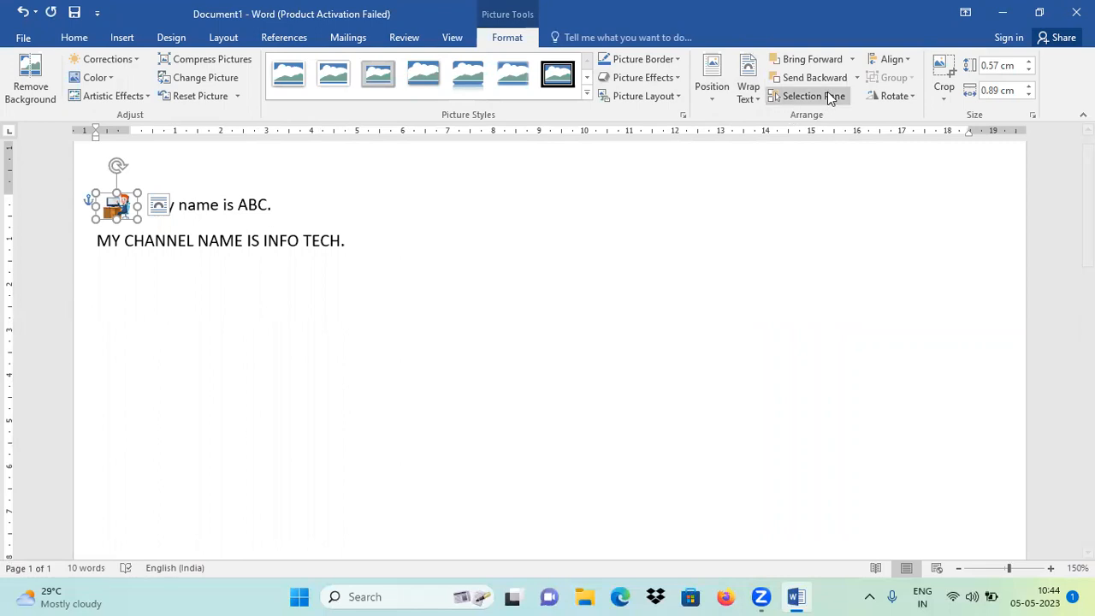
Apply In Front of Text wrapping to the picture and enlarge it to about 3.72 cm by 5.84 cm
click(746, 94)
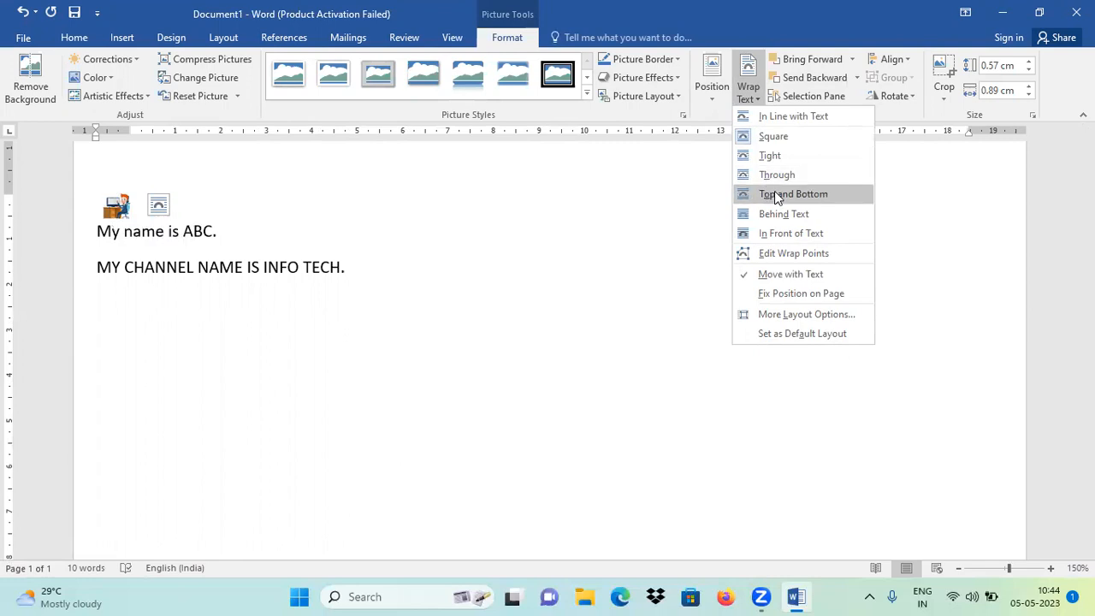
click(780, 234)
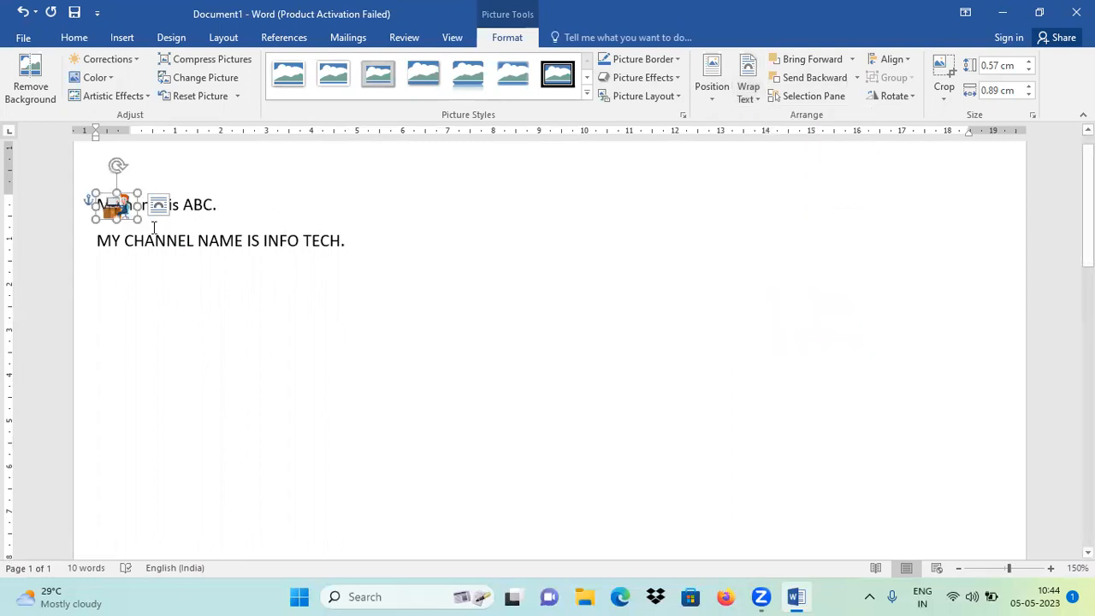
drag(209, 240, 362, 316)
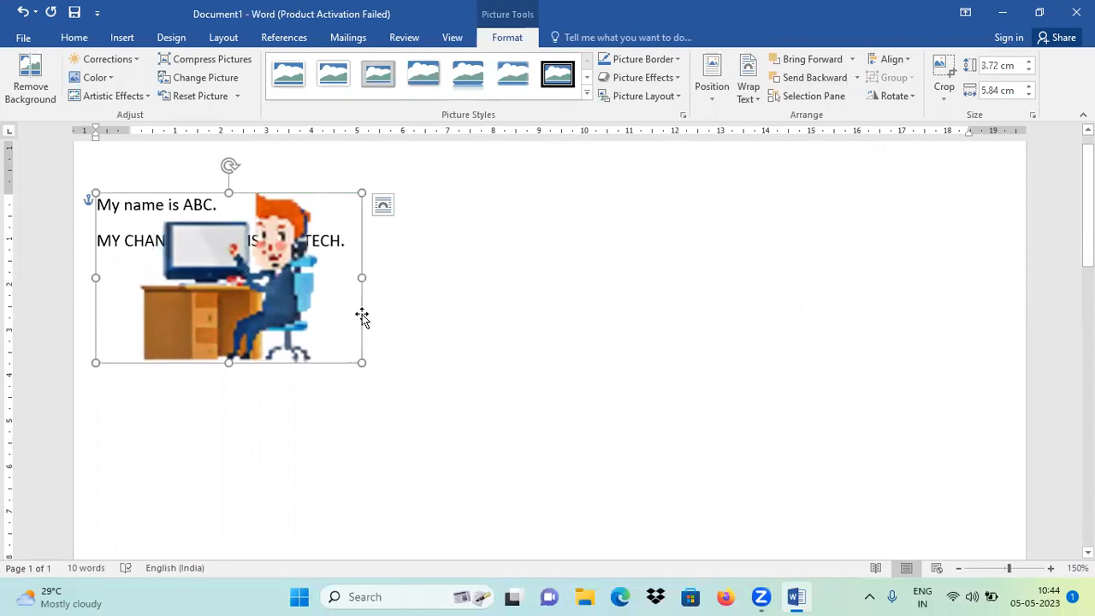
Delete the enlarged picture from the document, keeping the two text lines
click(427, 342)
click(269, 296)
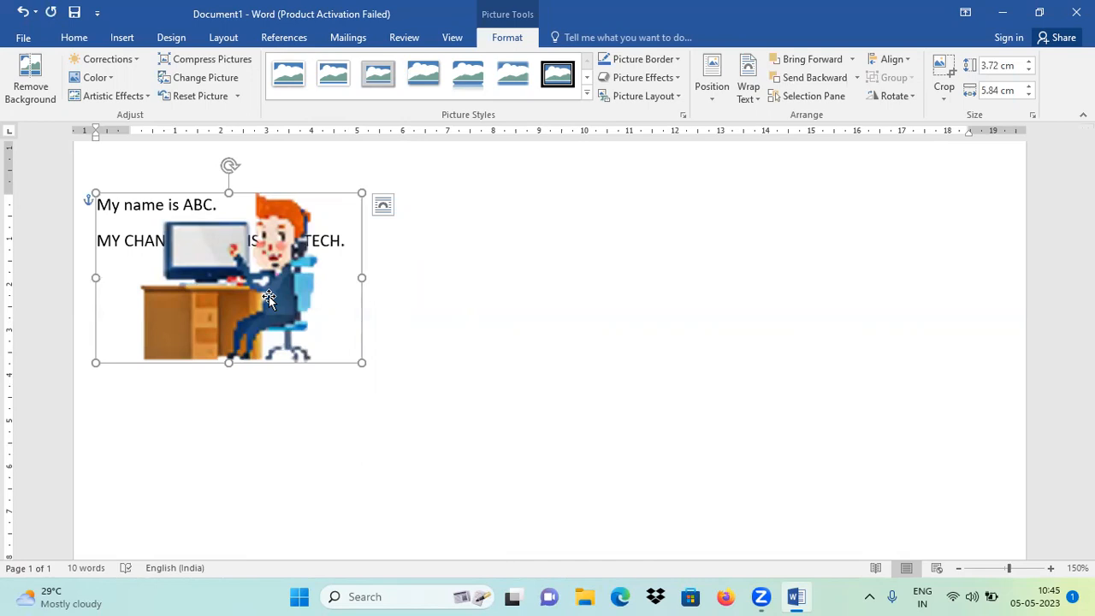
key(Delete)
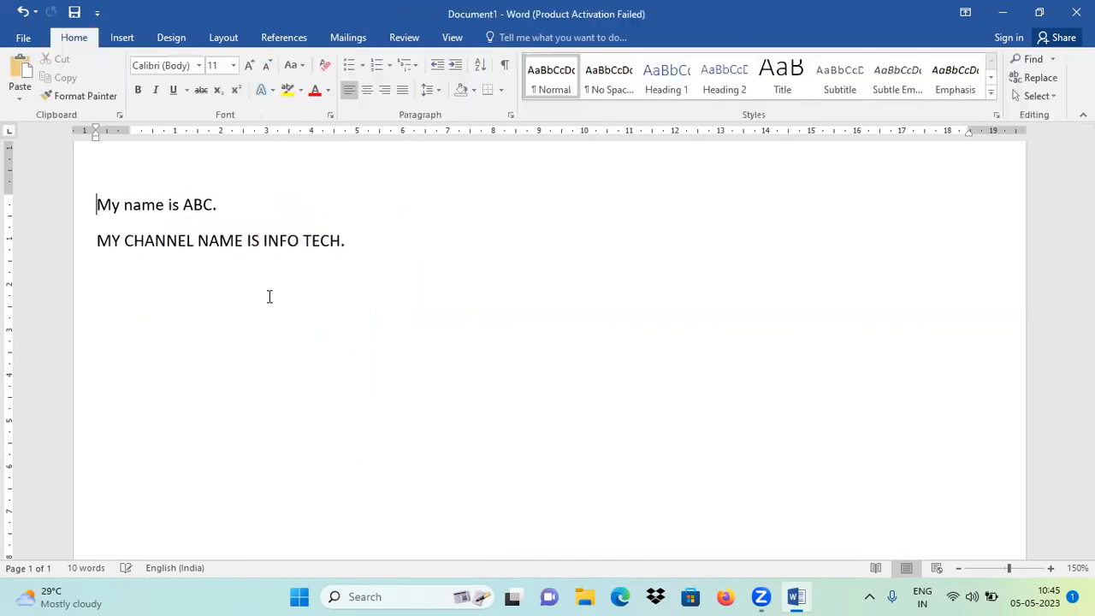
Insert the cartoon-job-employment-teacher-furniture "removebg" picture from the Downloads folder before the first text line
click(122, 38)
click(151, 88)
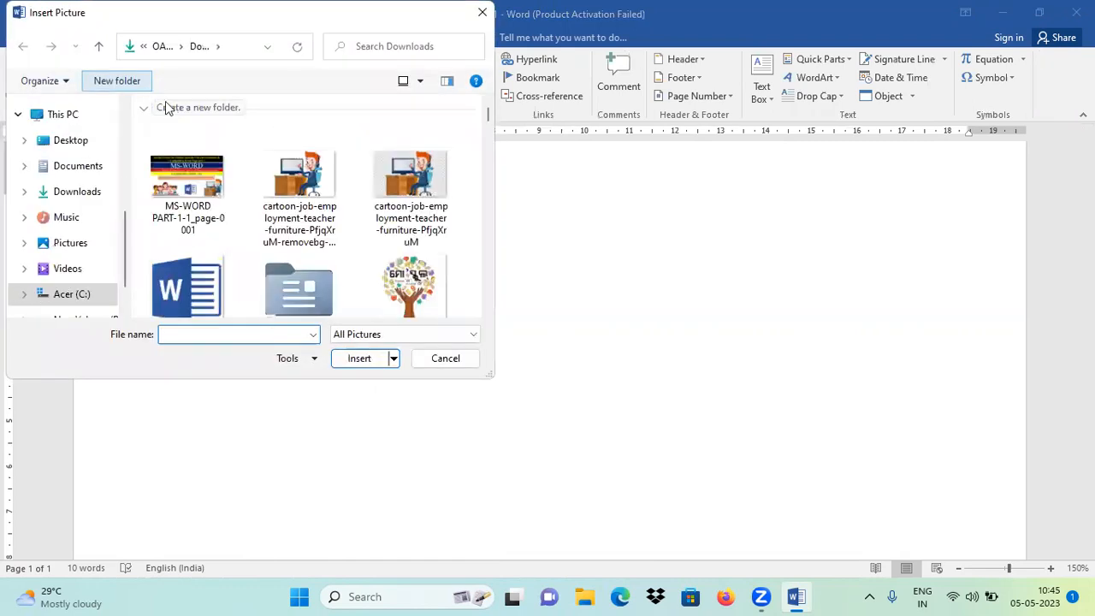
click(300, 177)
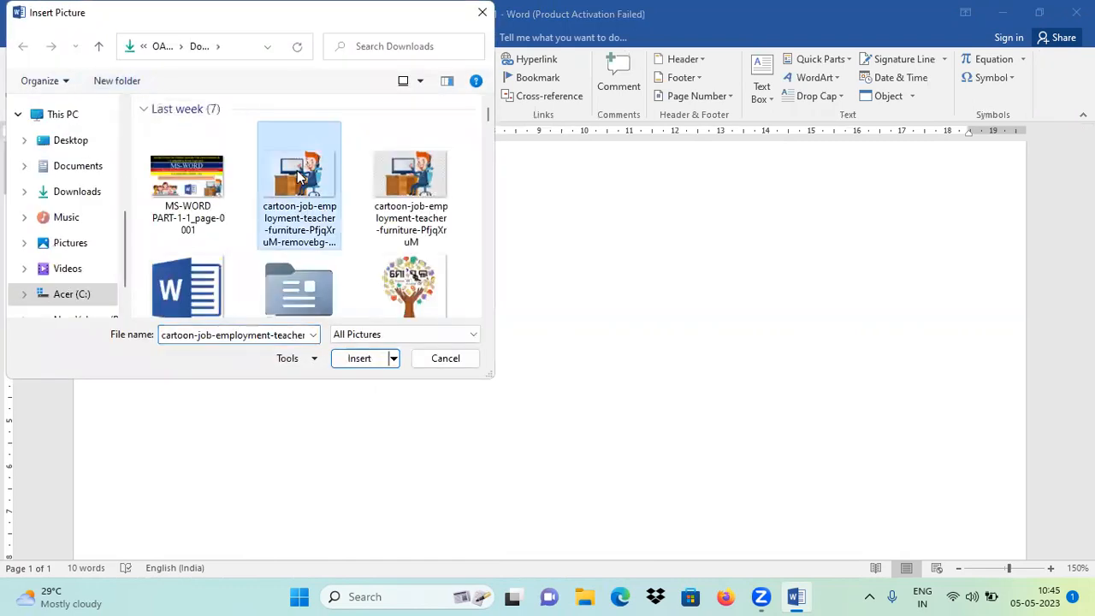
click(357, 360)
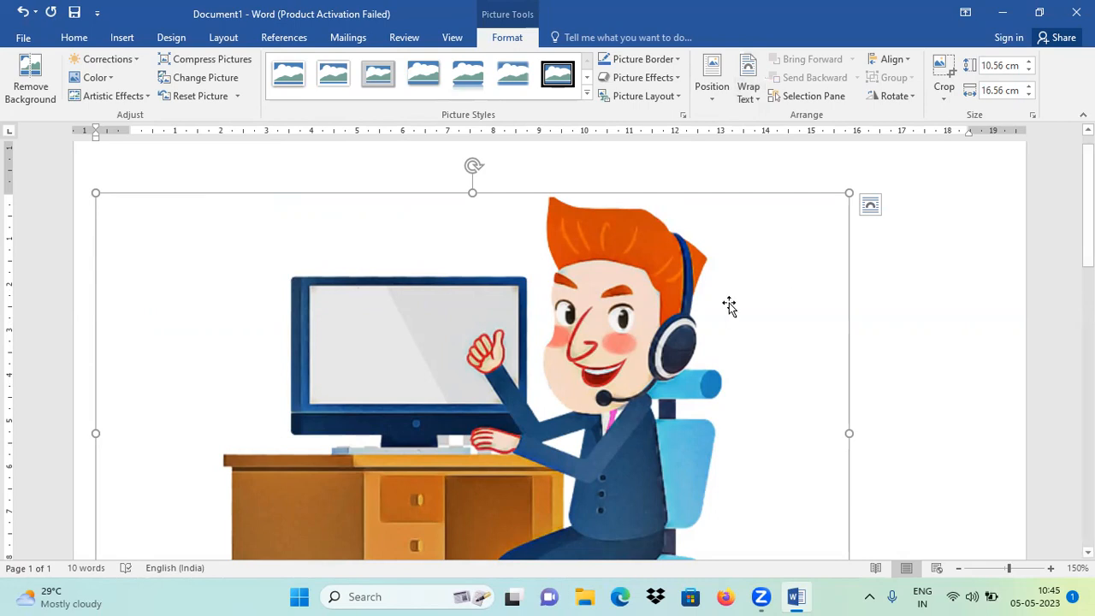
Set the newly inserted picture's text wrapping to In Front of Text
click(933, 309)
click(553, 320)
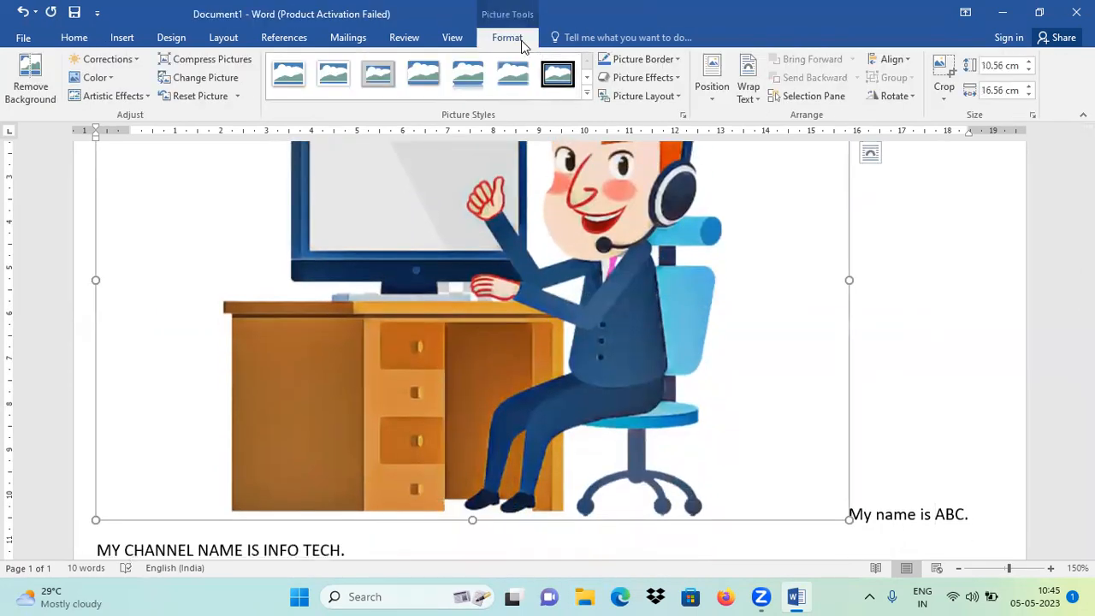
click(753, 94)
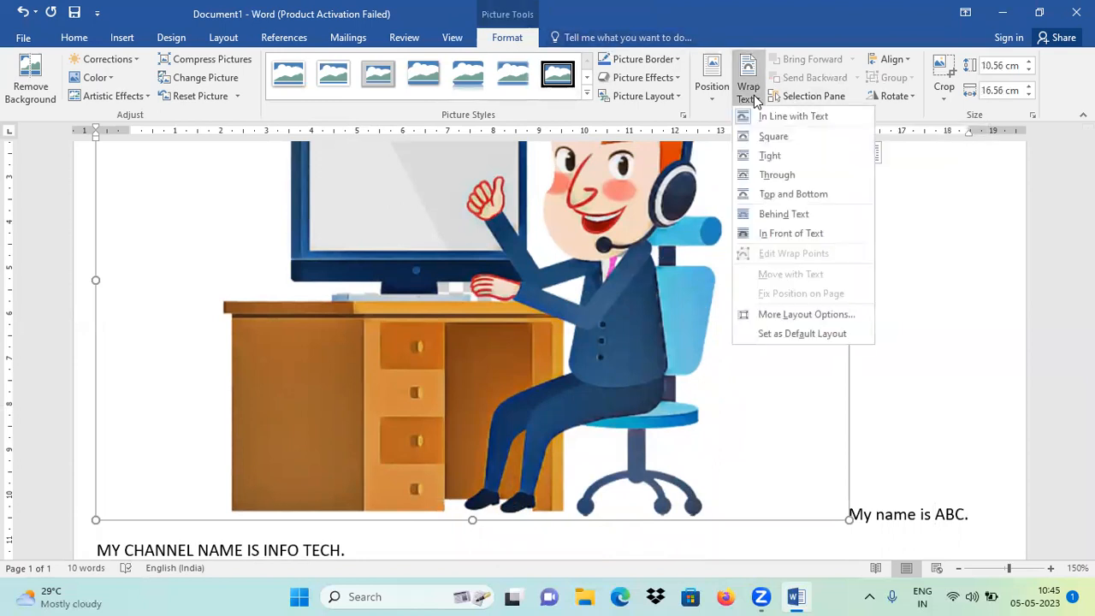
click(799, 233)
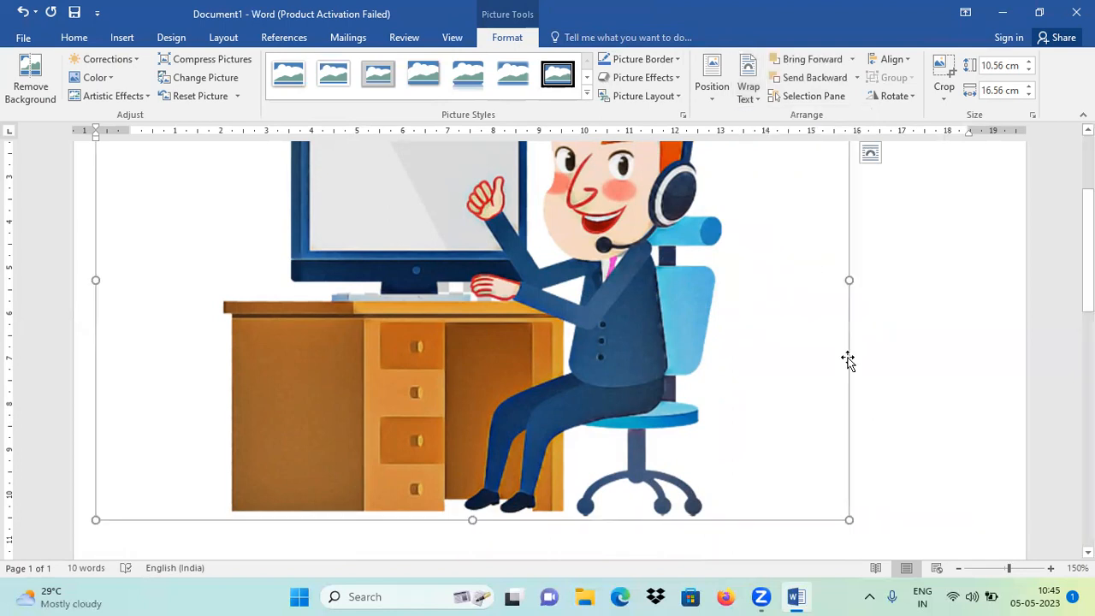
Reduce the picture to about 5.12 cm by 8.03 cm and place it just below the two text lines
drag(816, 473, 461, 237)
drag(342, 241, 301, 334)
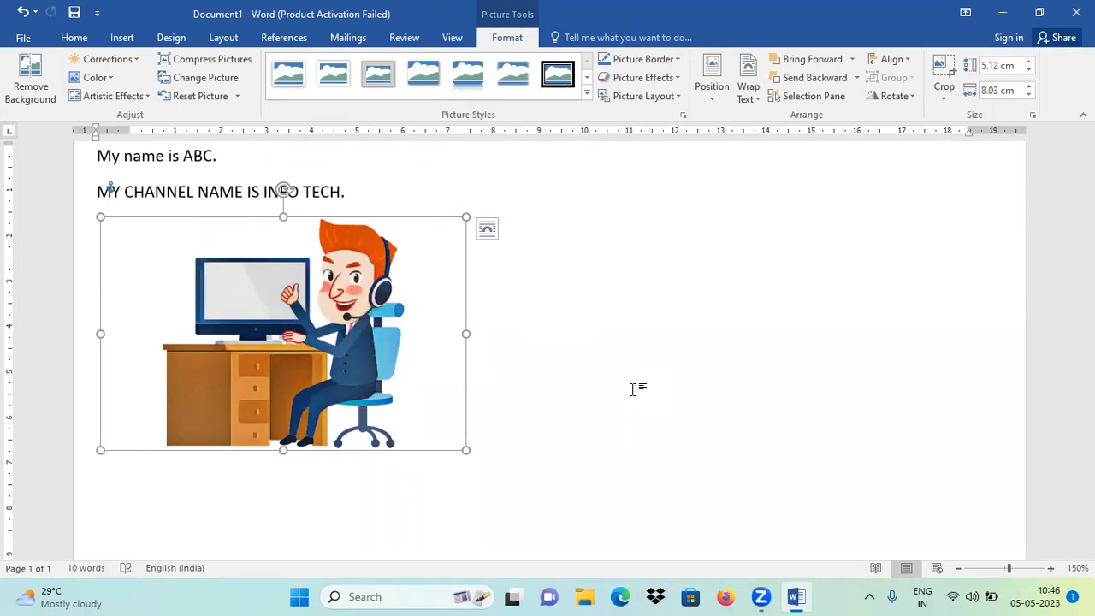
click(728, 296)
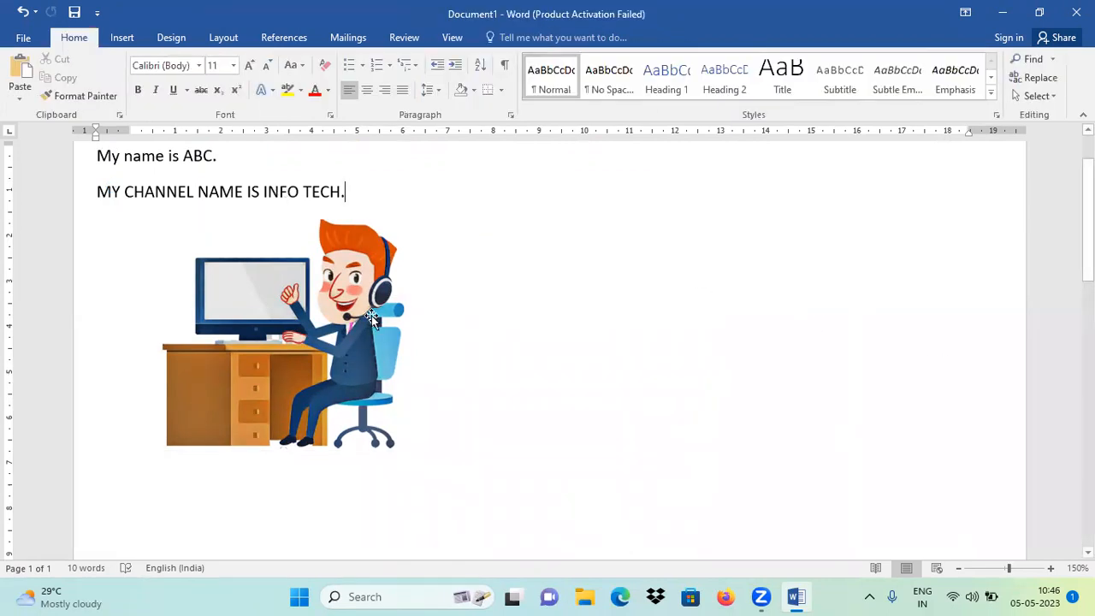
click(327, 317)
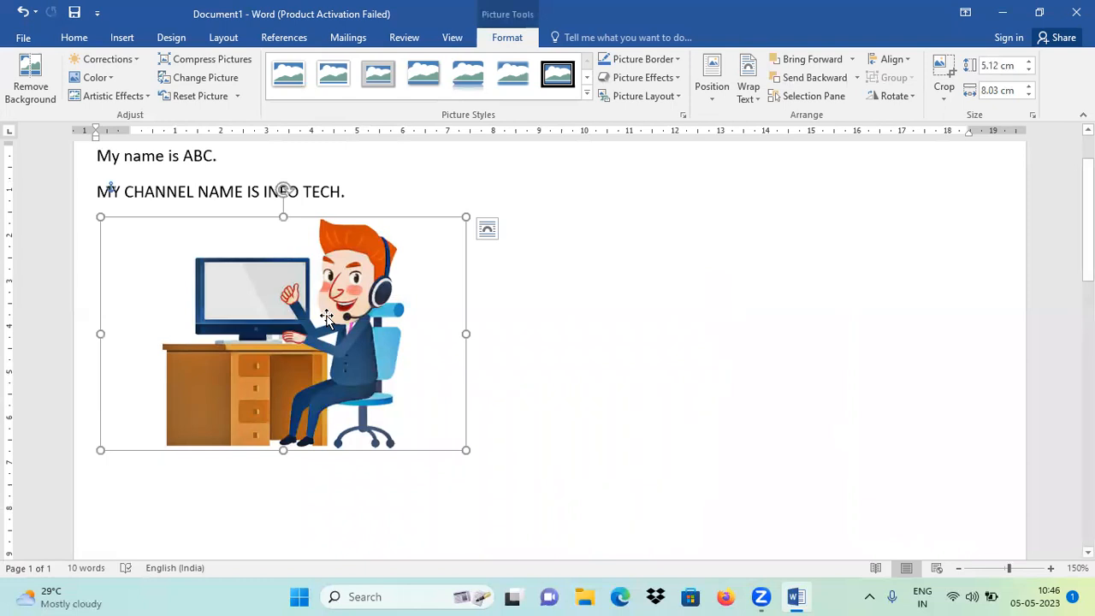